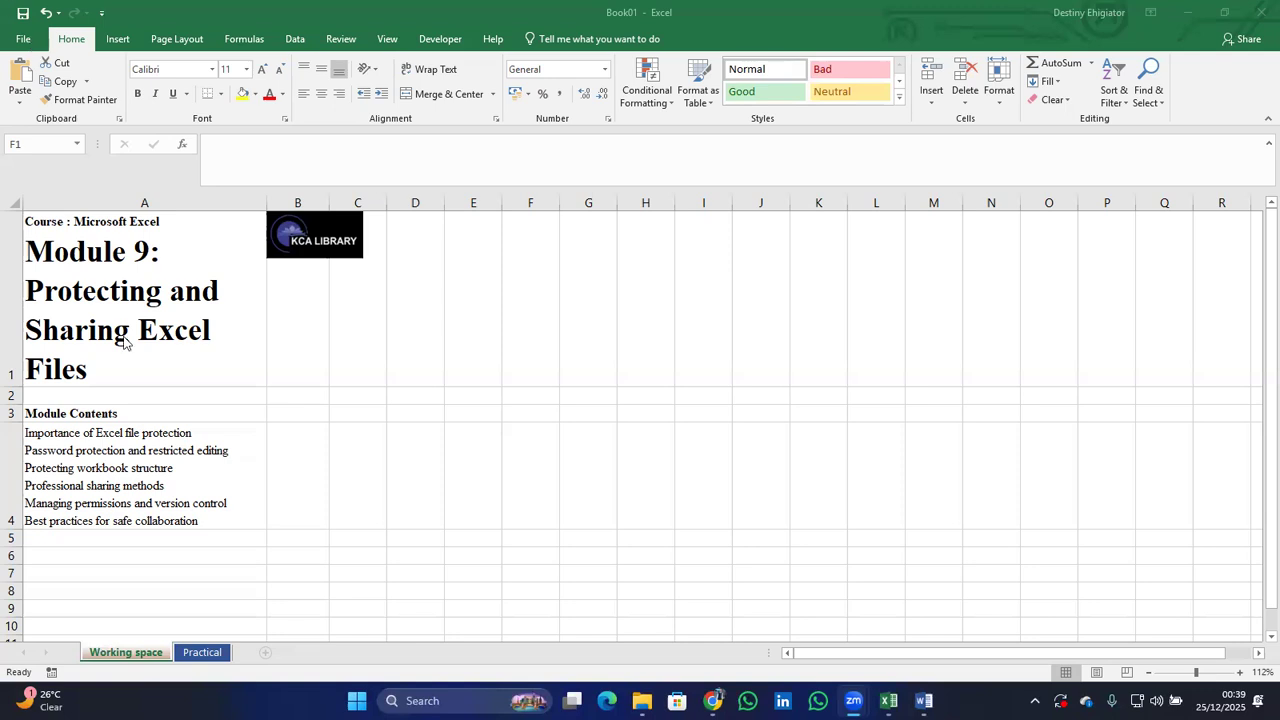
Replace the workbook's opening password via Encrypt with Password, then go back to the worksheet.
click(32, 42)
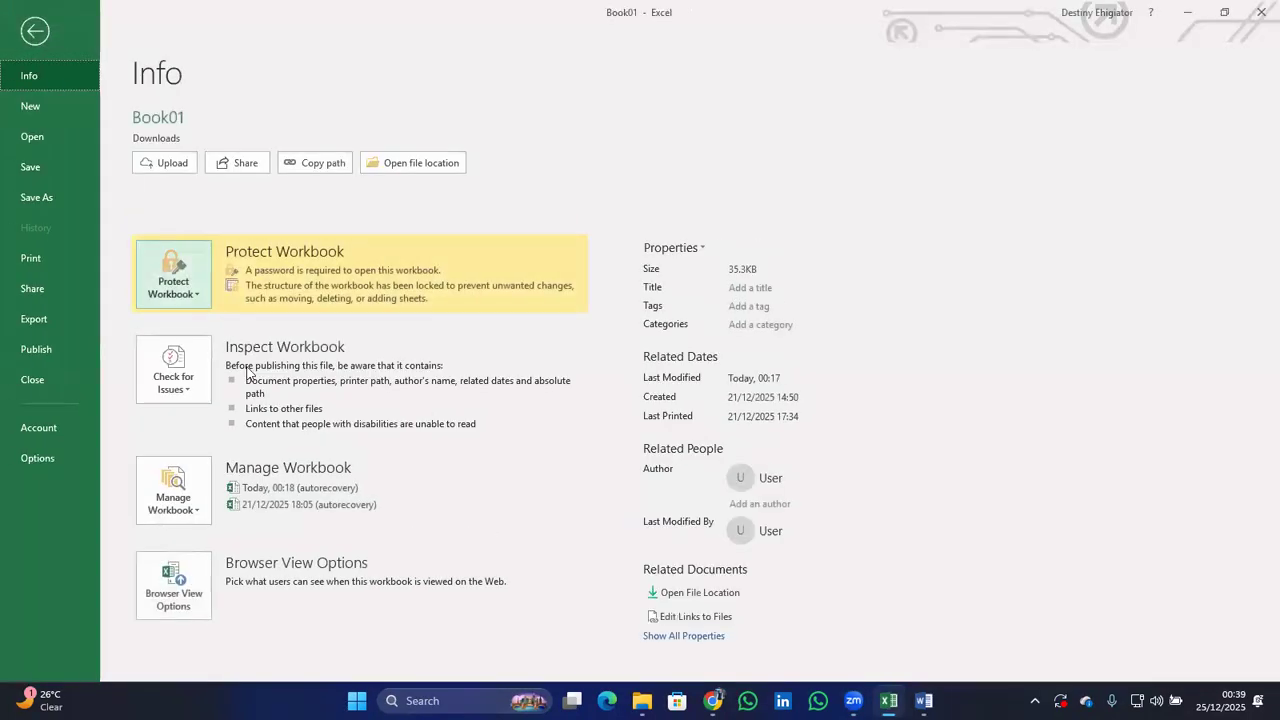
click(197, 301)
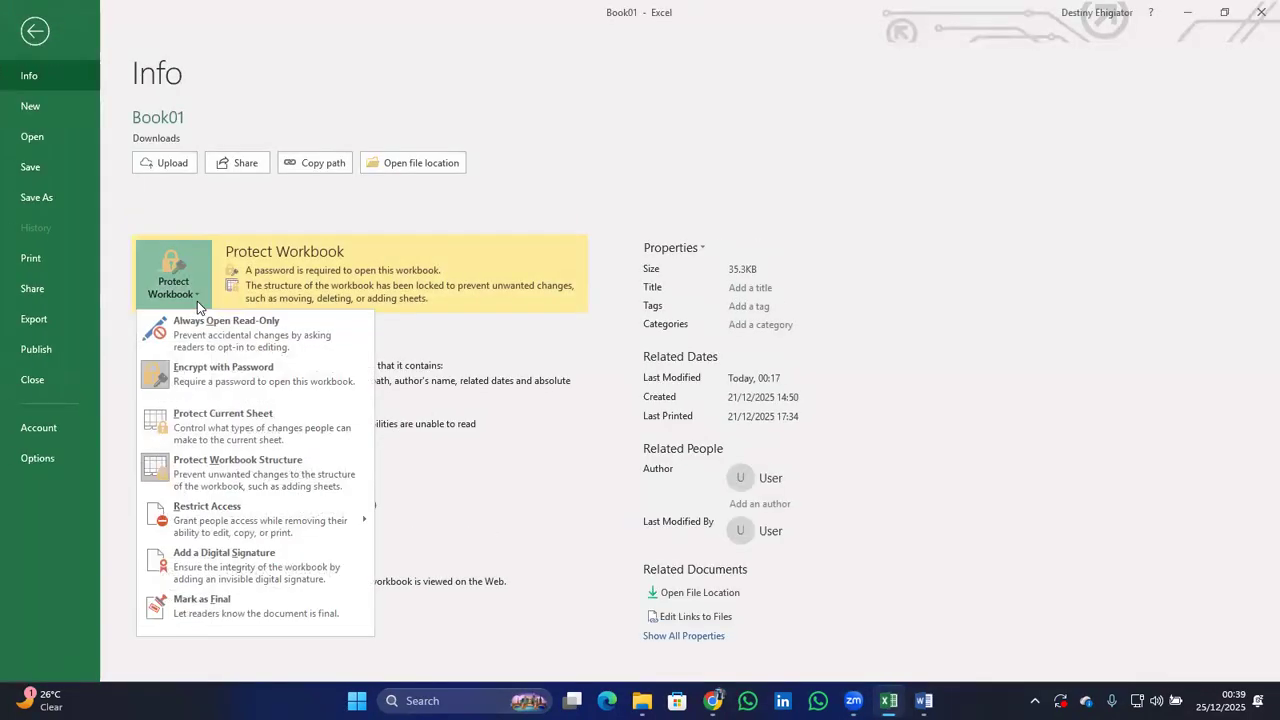
click(216, 374)
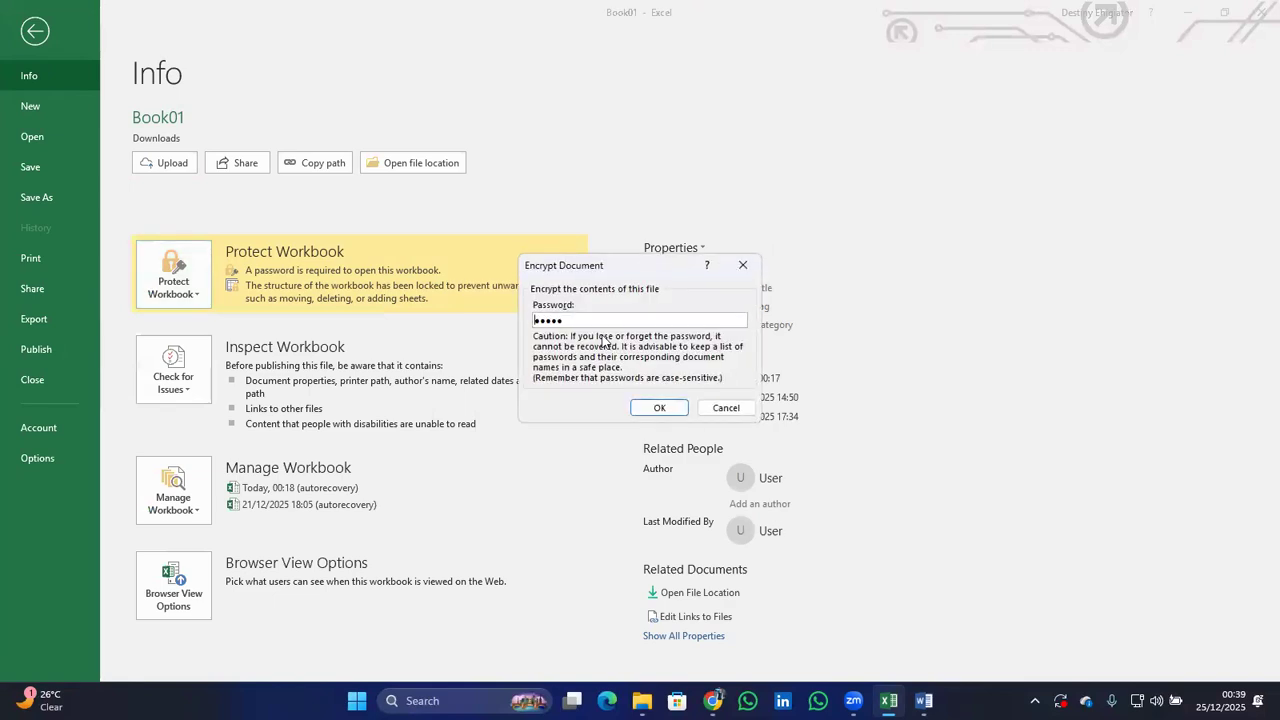
drag(573, 320, 516, 328)
text(12345)
key(Return)
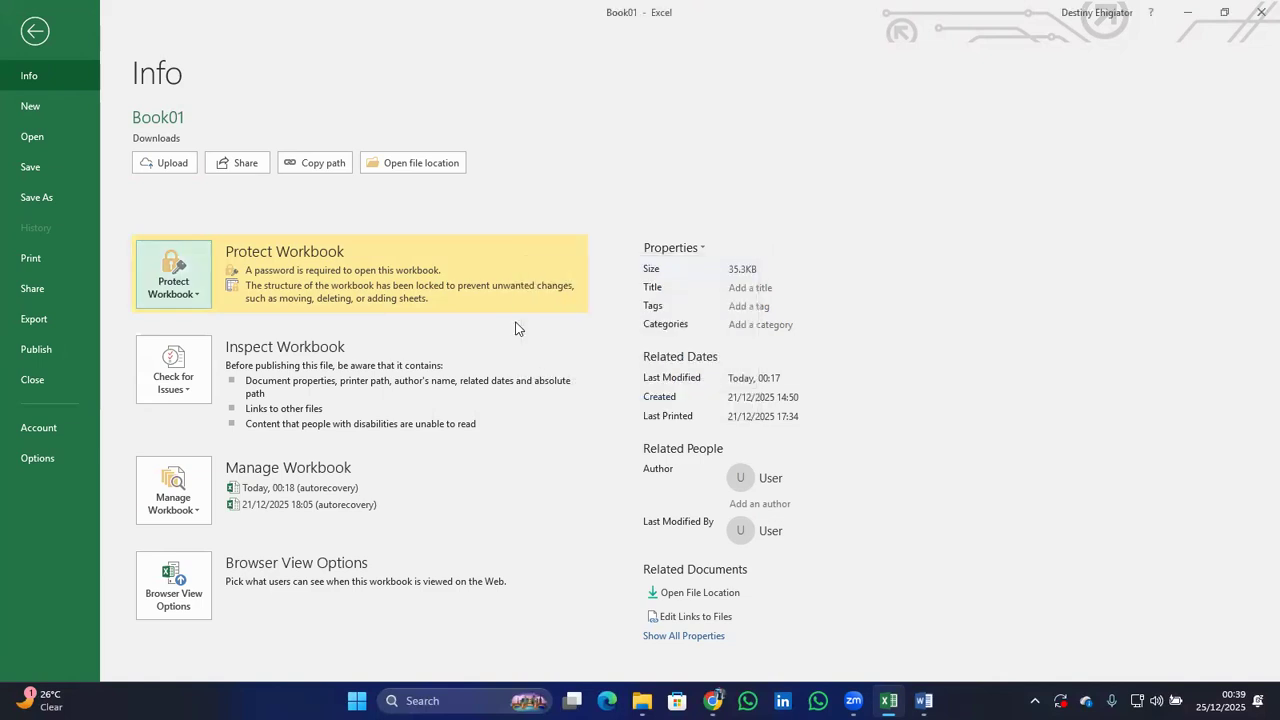
click(45, 33)
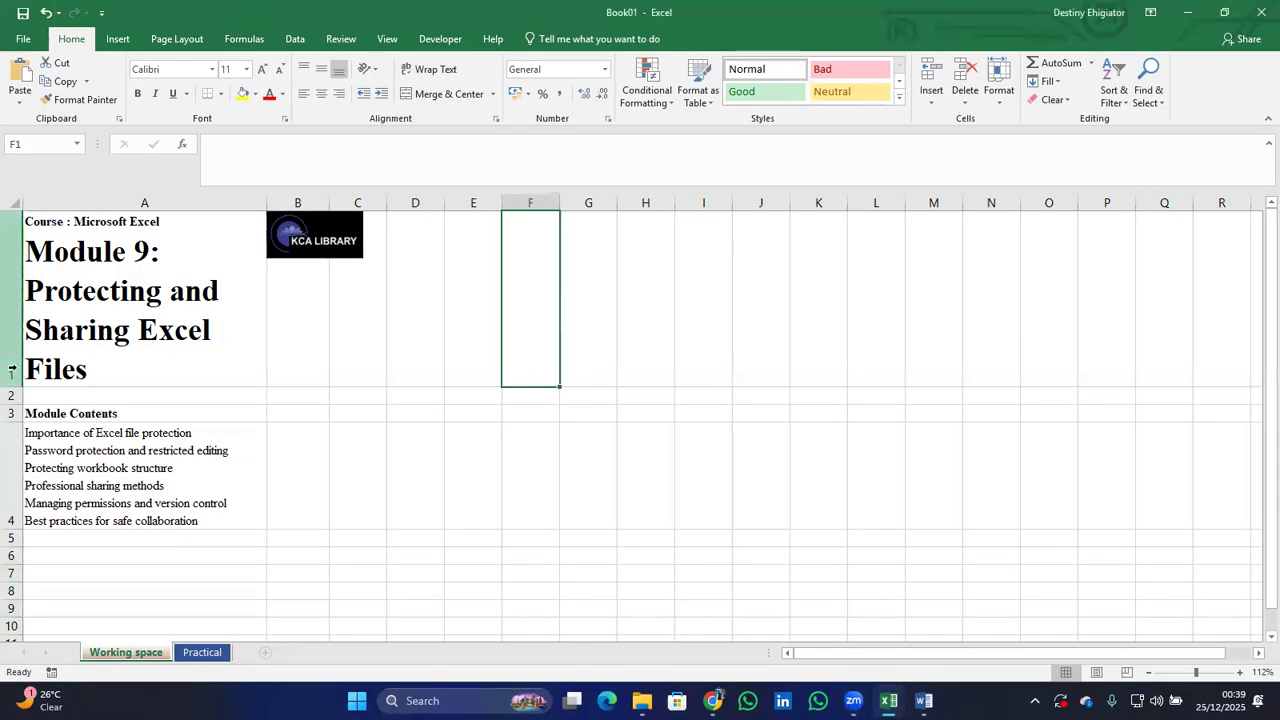
Show the Formulas tab and select cells E4, I1, M1 and then N1.
click(489, 474)
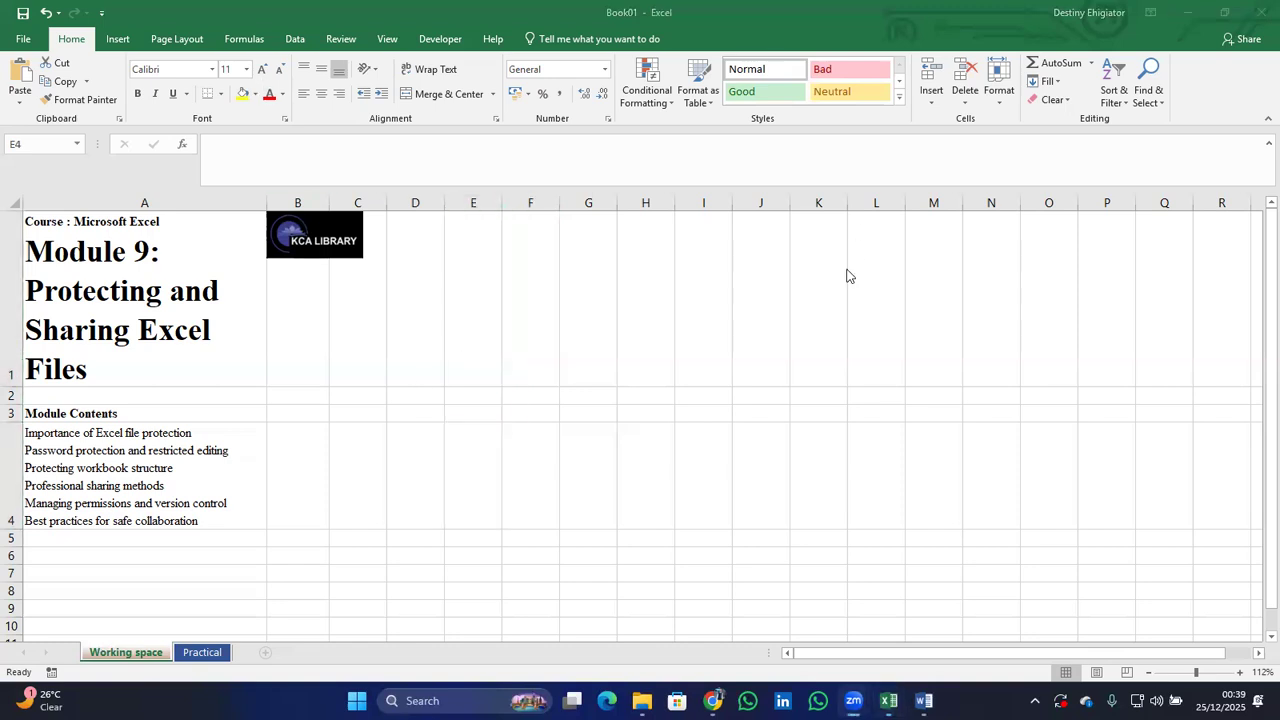
click(185, 5)
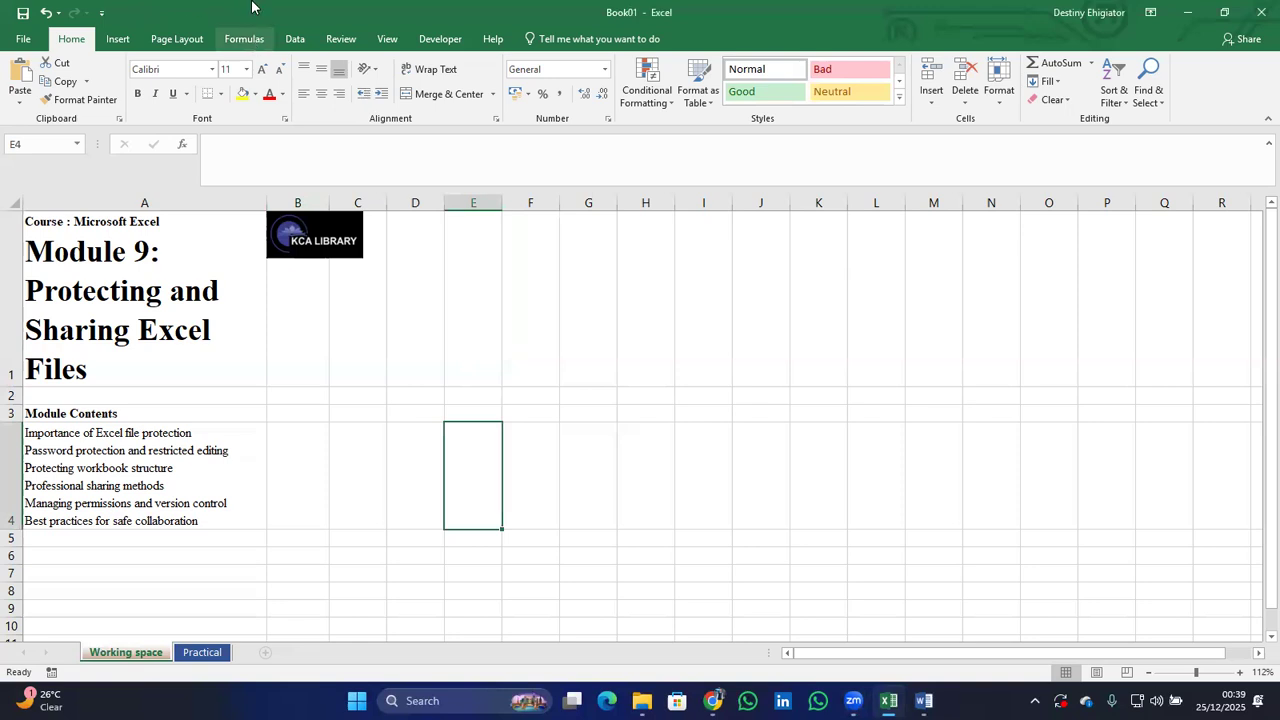
click(244, 38)
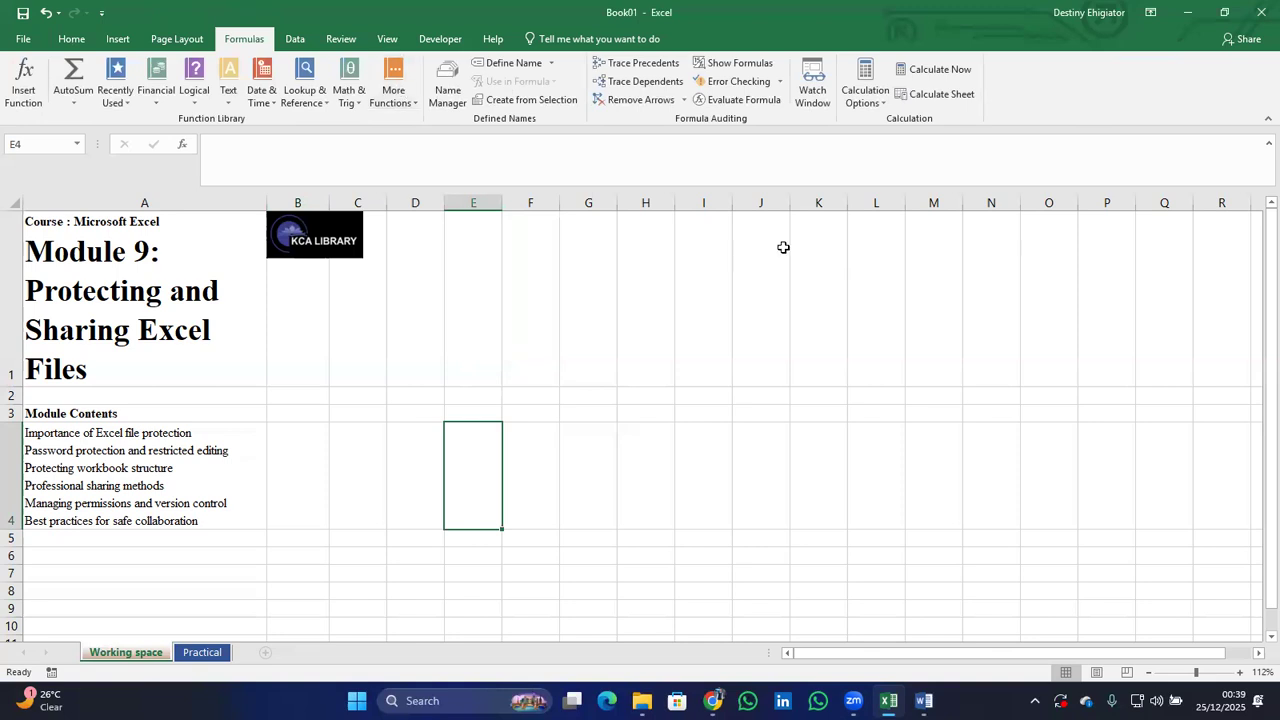
click(730, 345)
click(923, 334)
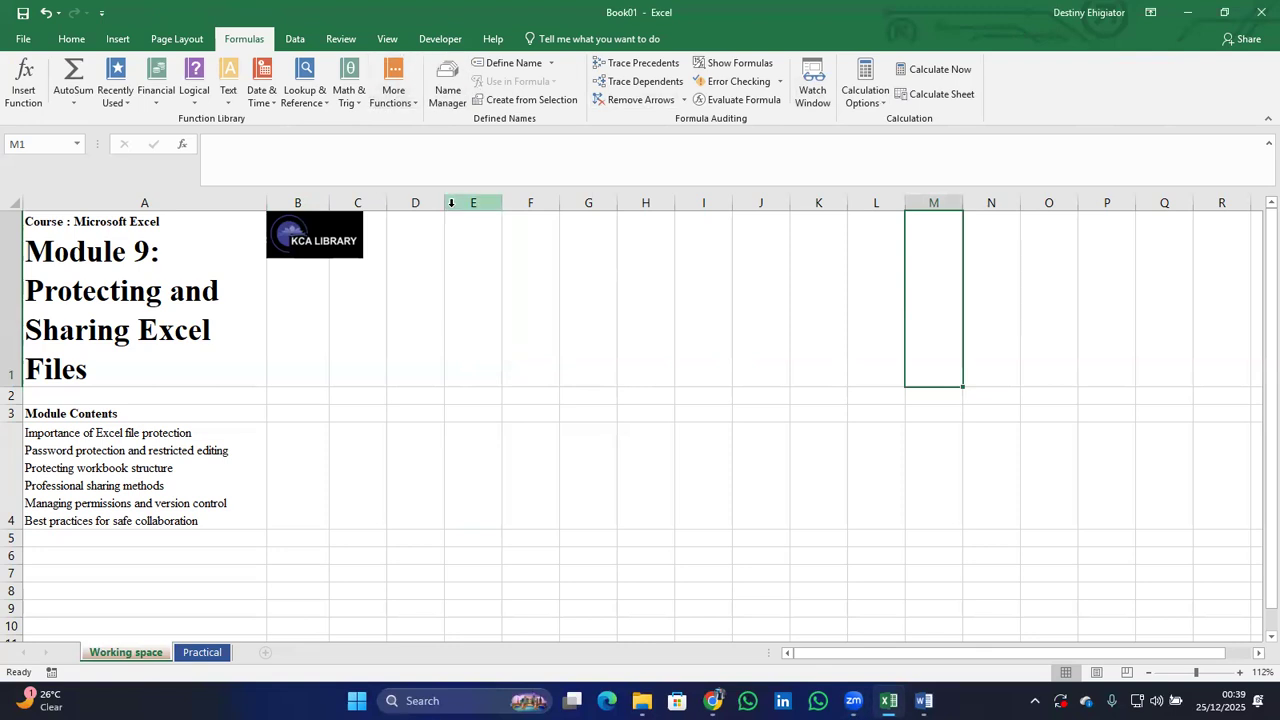
key(Right)
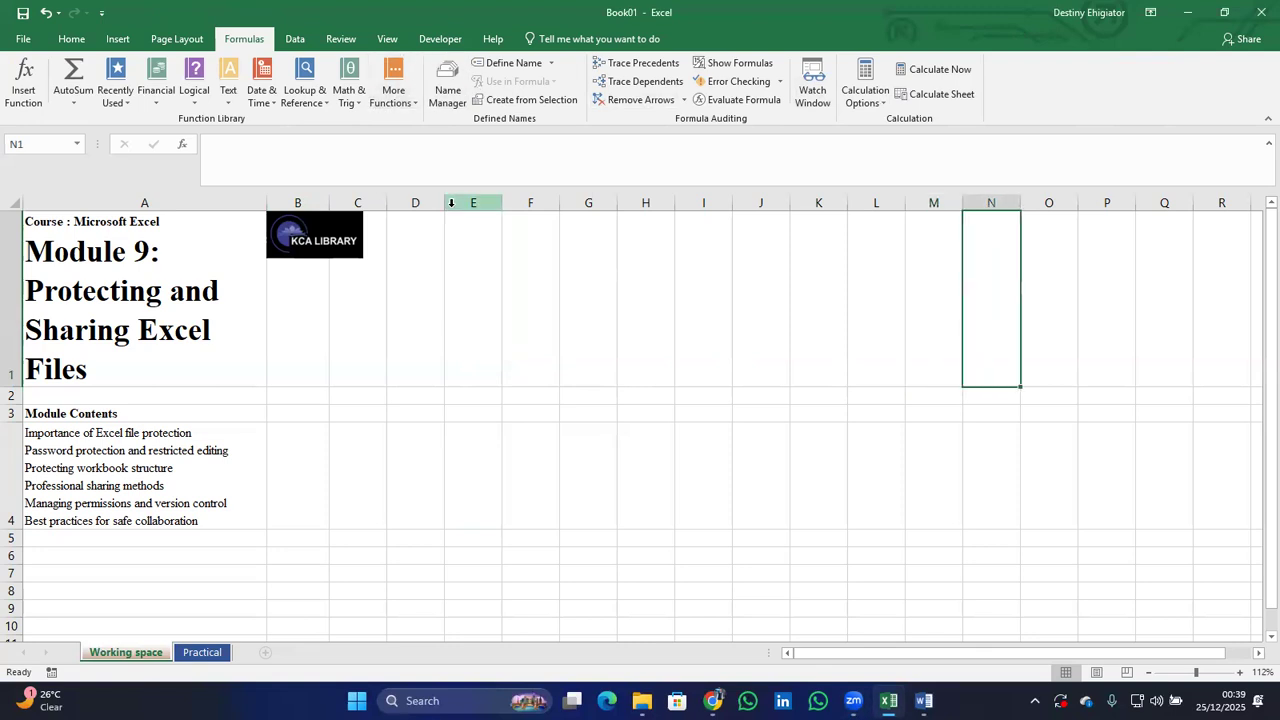
Restore and re-maximize the Excel window, then switch to the Review tab.
click(267, 58)
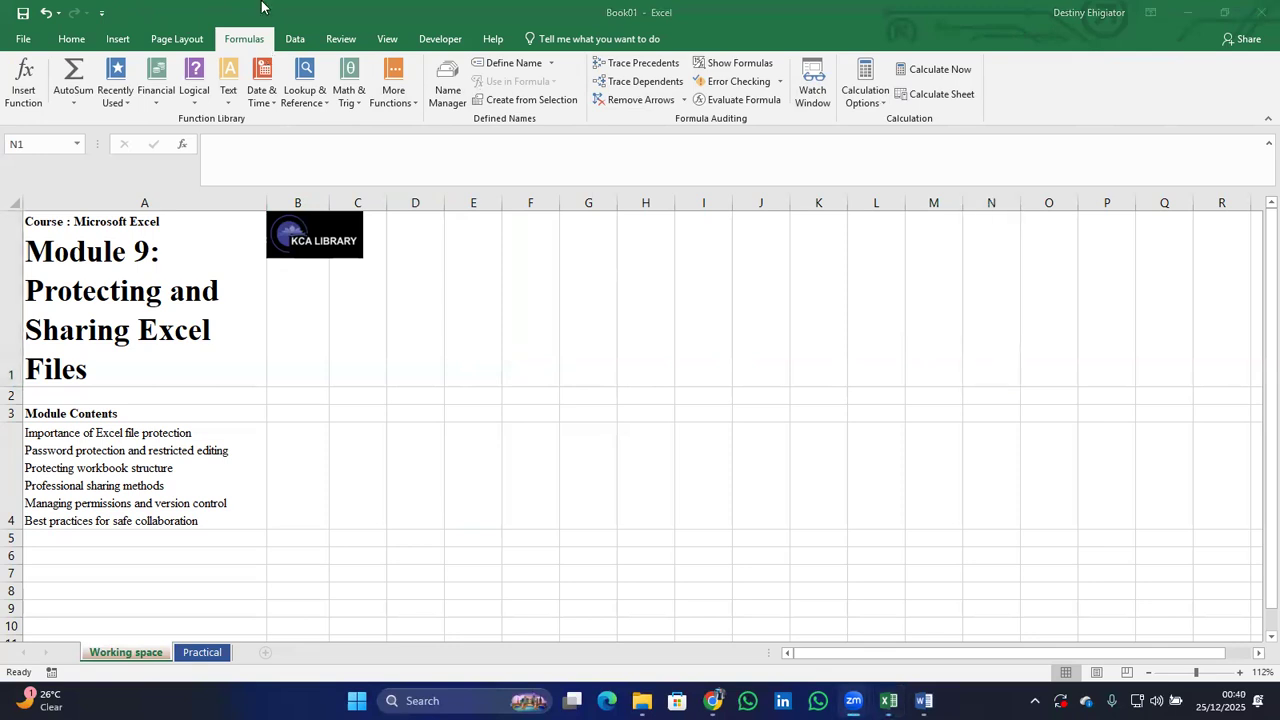
click(264, 8)
double_click(253, 7)
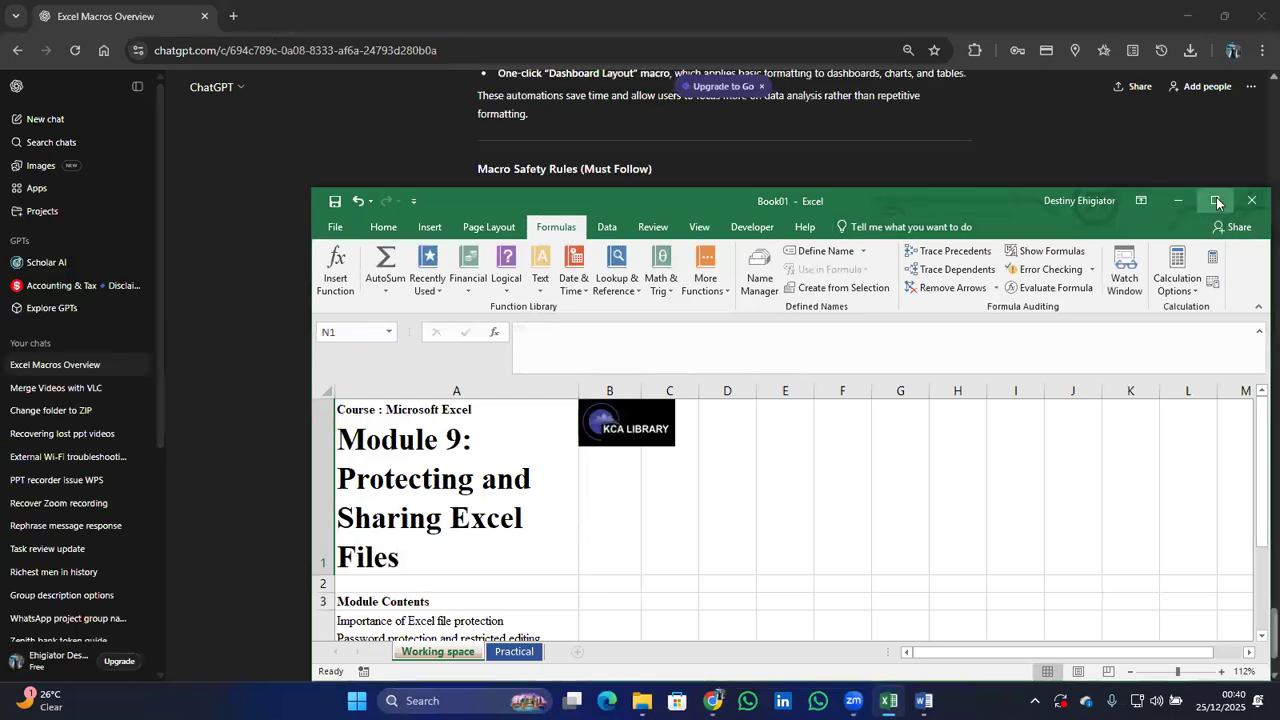
click(1215, 199)
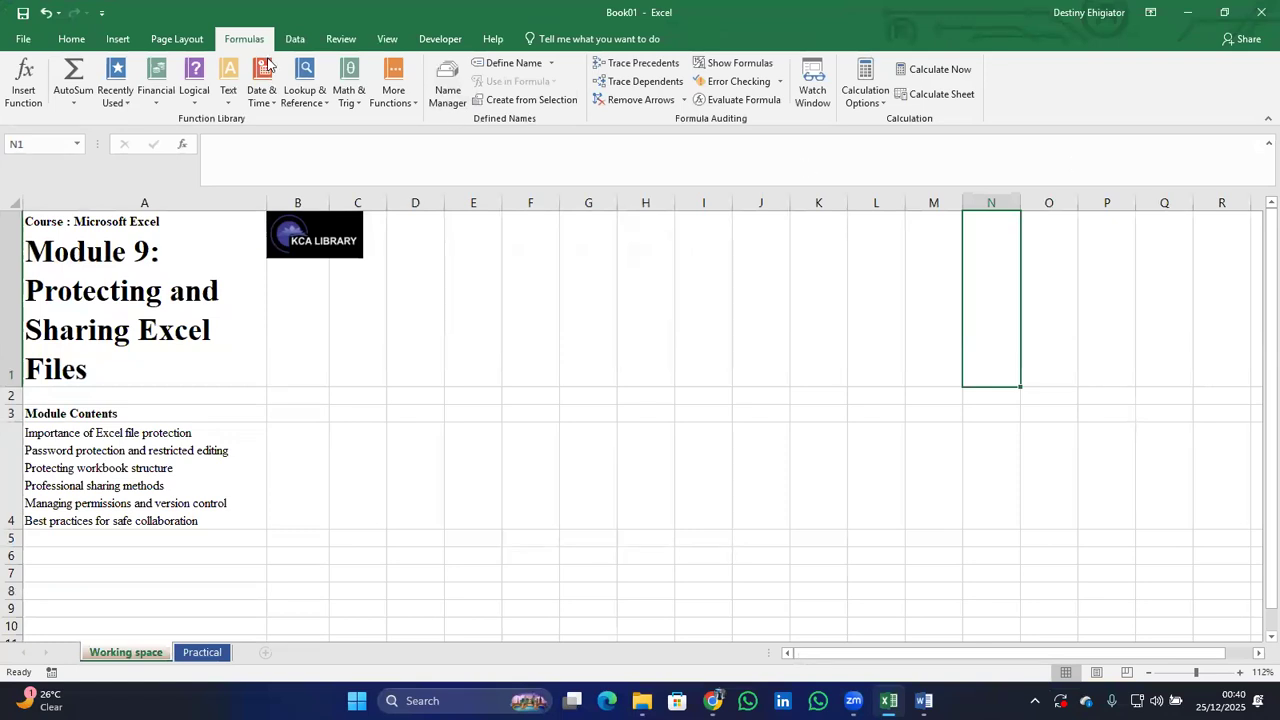
click(340, 40)
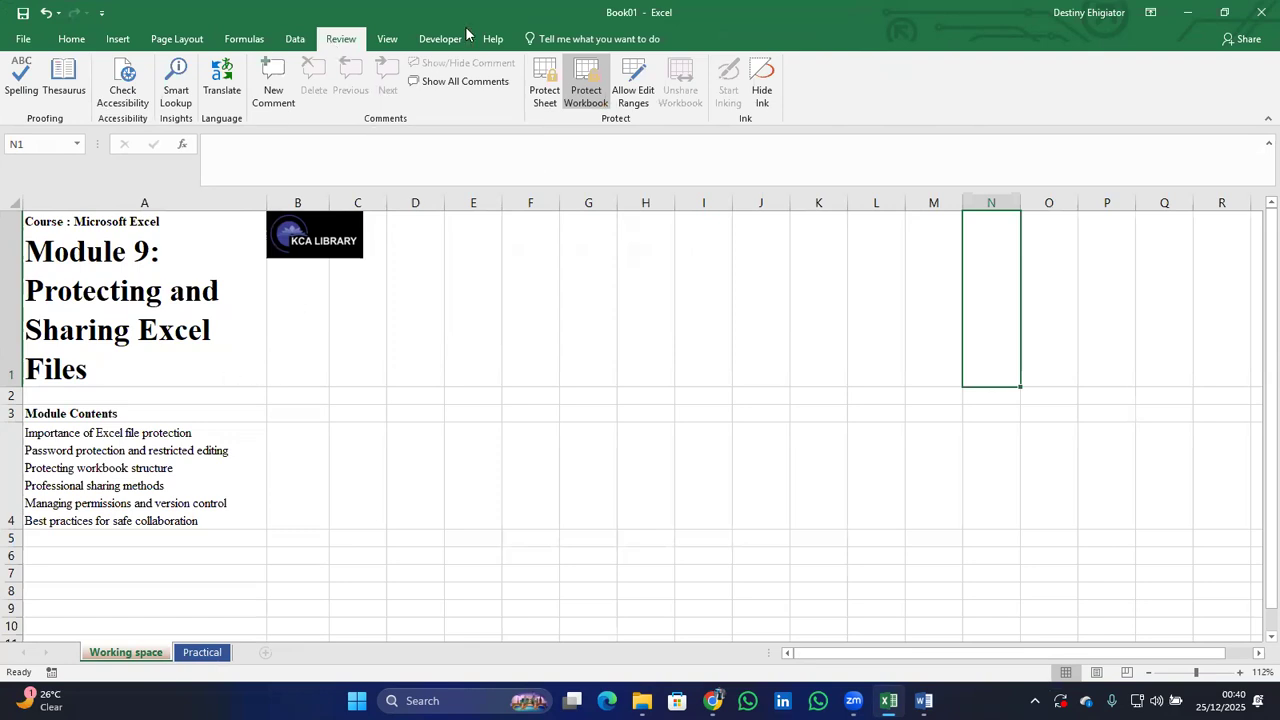
Apply Protect Sheet to the Working space sheet with a password, accepting the confirmation prompt.
click(544, 97)
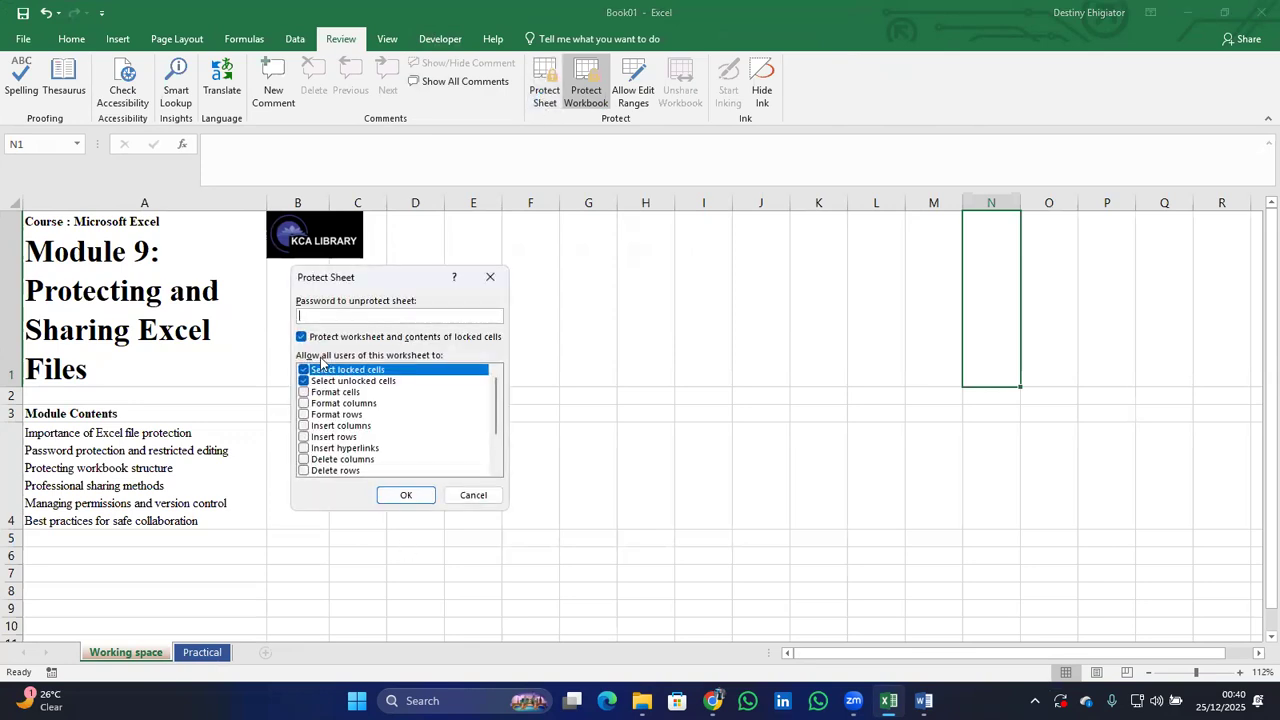
text(12345)
key(Return)
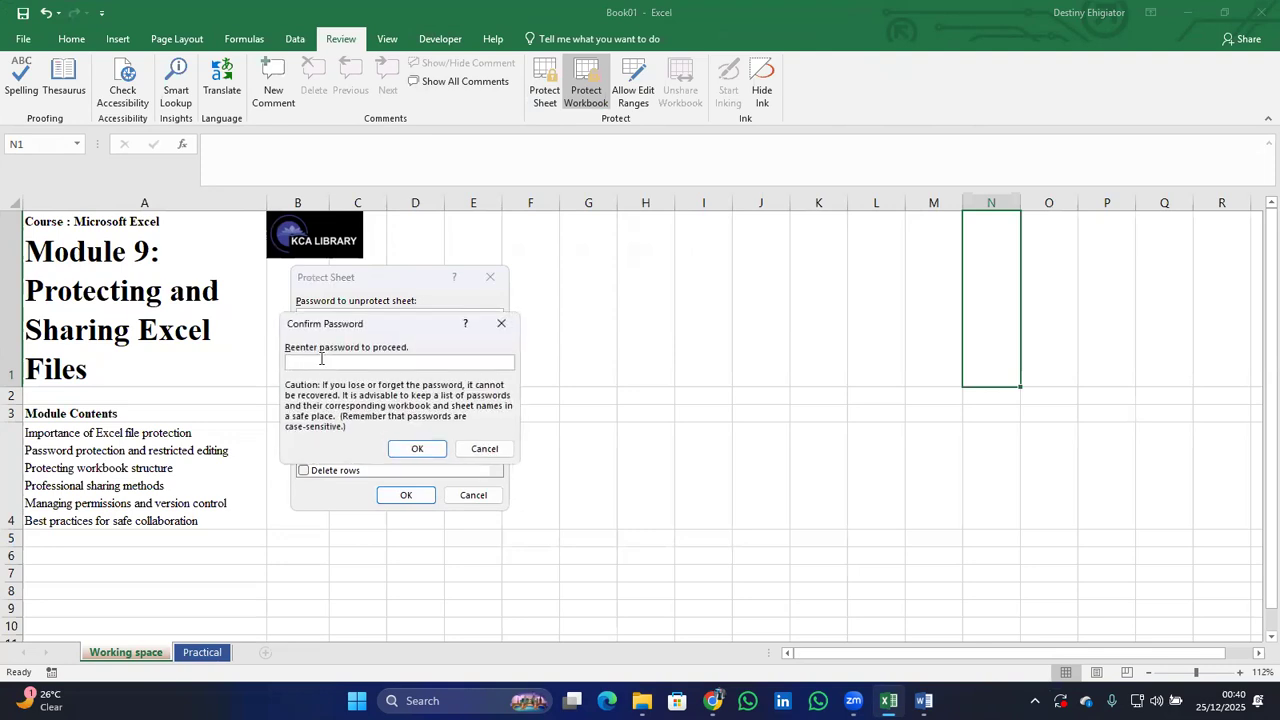
text(12345)
key(Return)
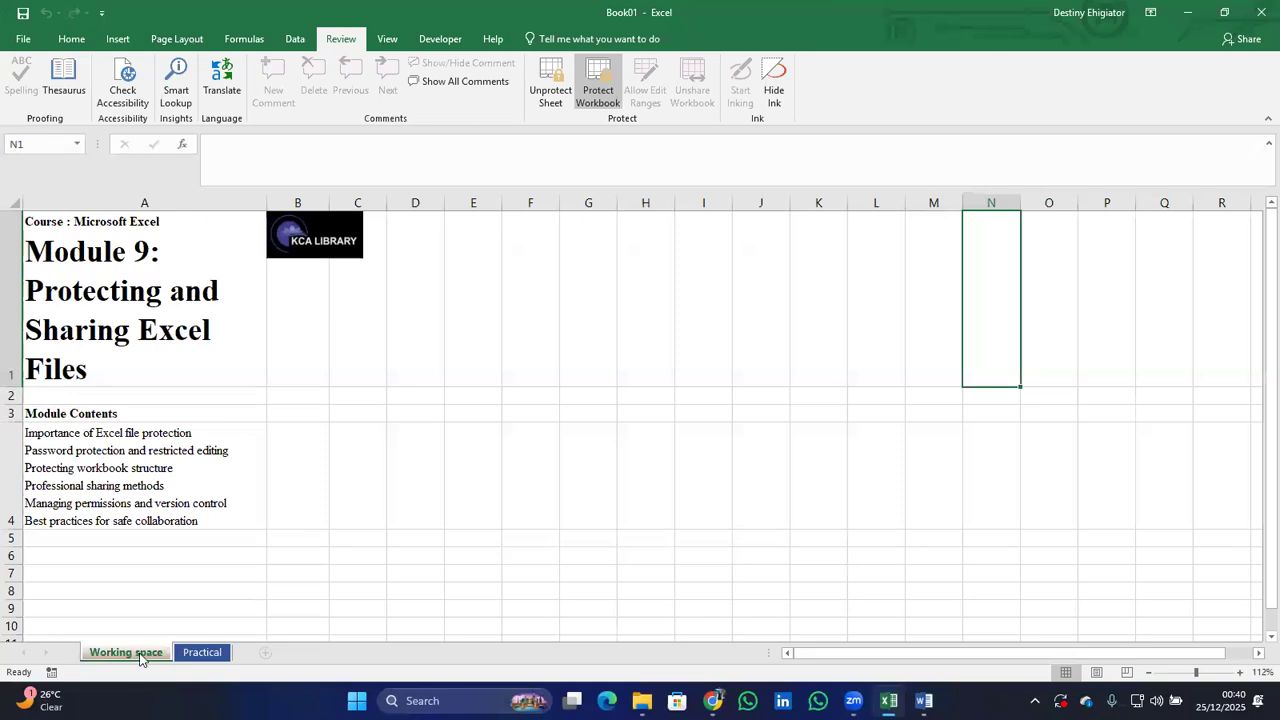
Repeatedly try deleting A4's contents and dismiss each protected-sheet warning.
click(112, 507)
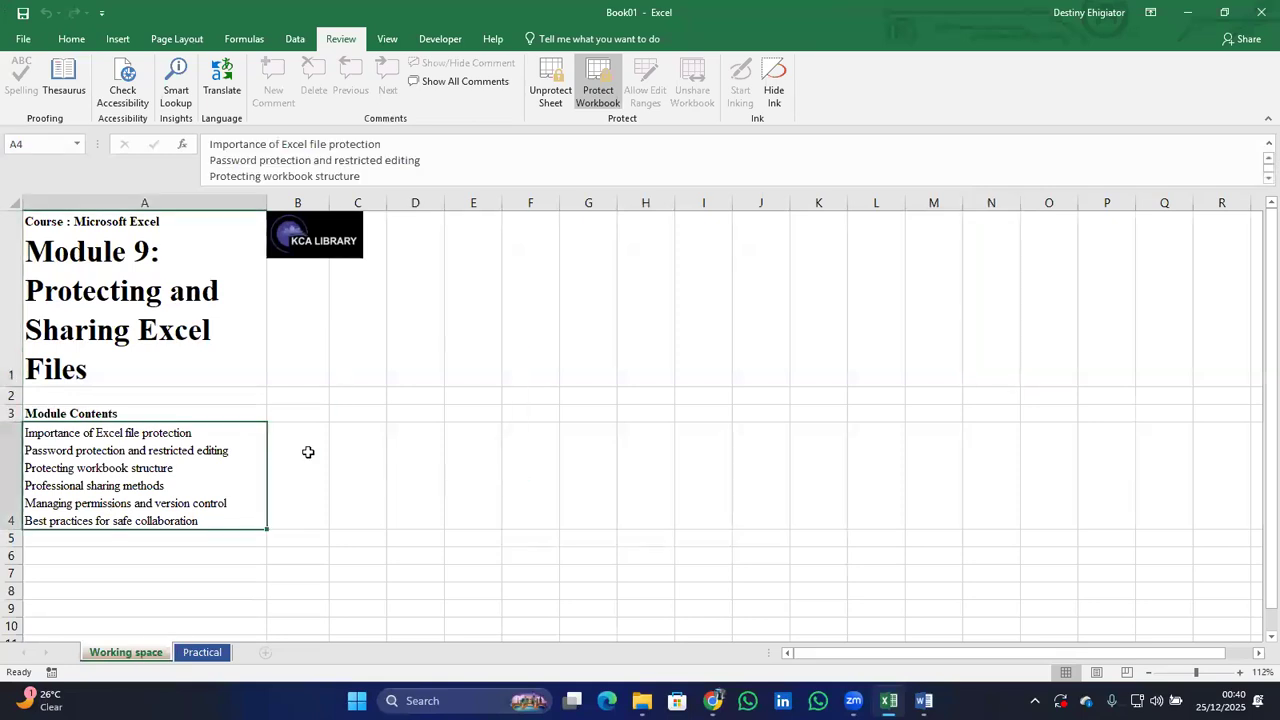
key(Delete)
key(Return)
key(Delete)
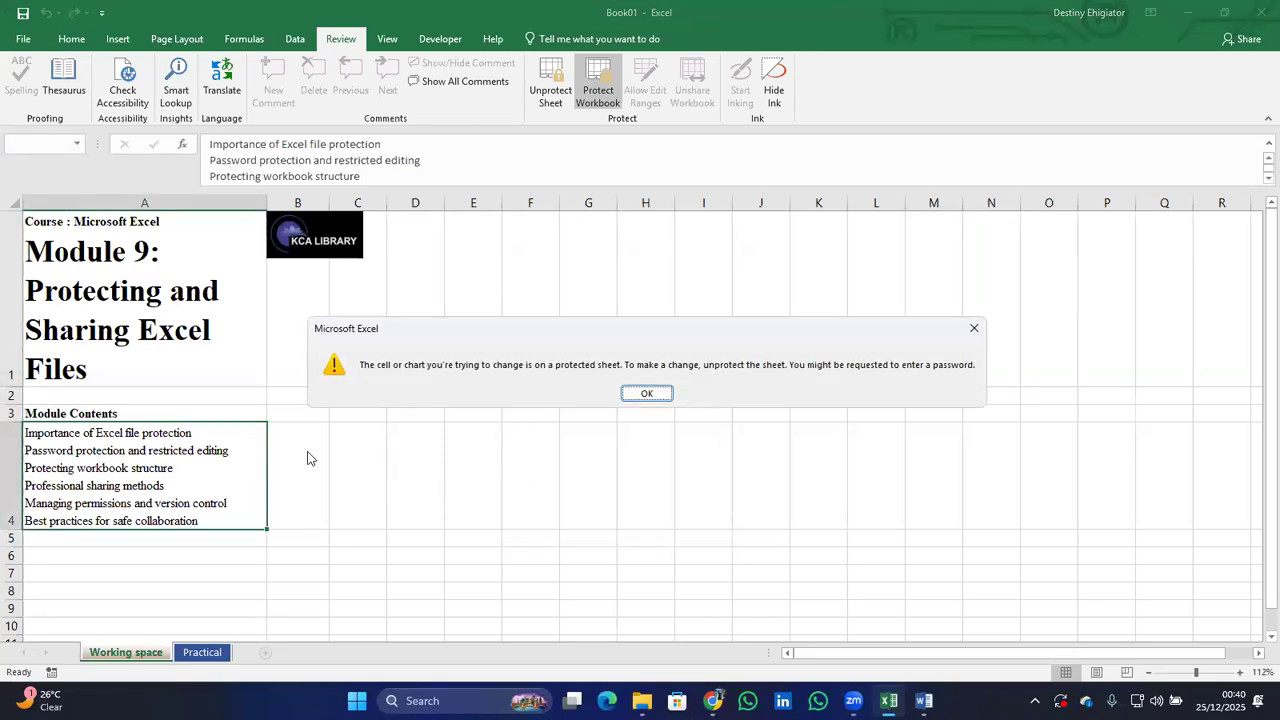
key(Return)
key(Delete)
key(Return)
key(Delete)
click(648, 396)
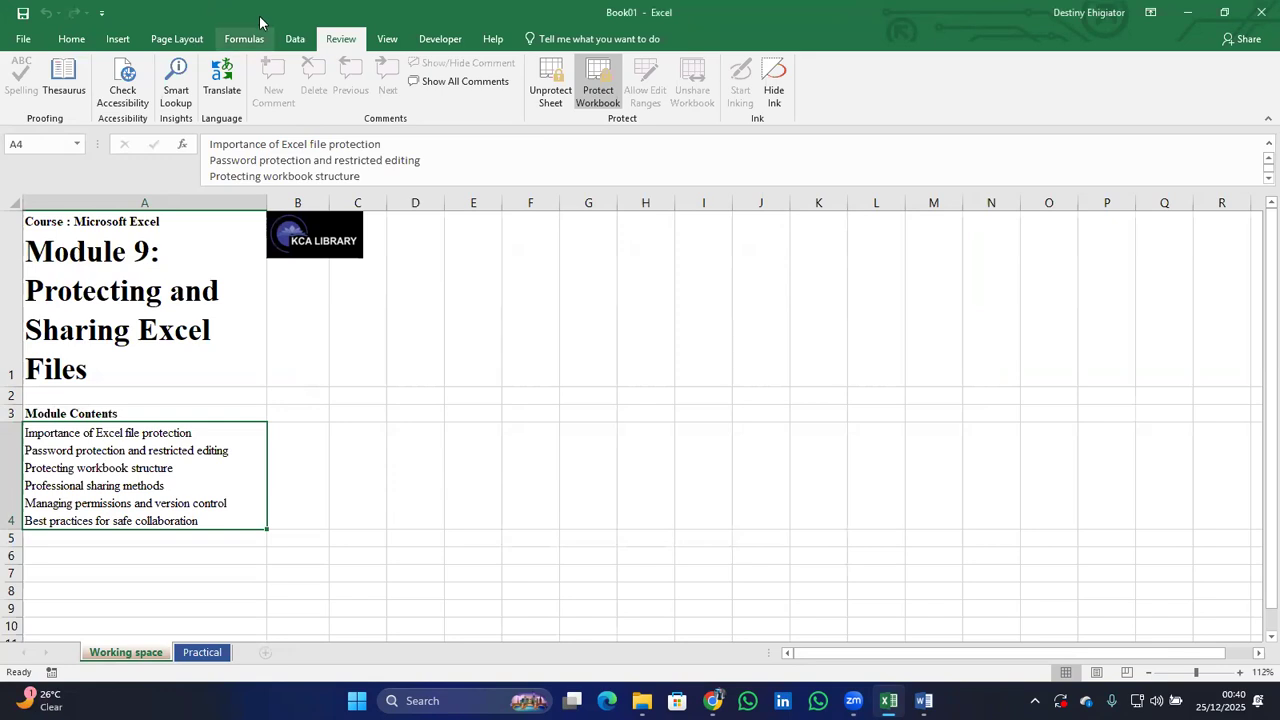
Browse the Formulas and Data tabs, ending back on Formulas.
click(245, 38)
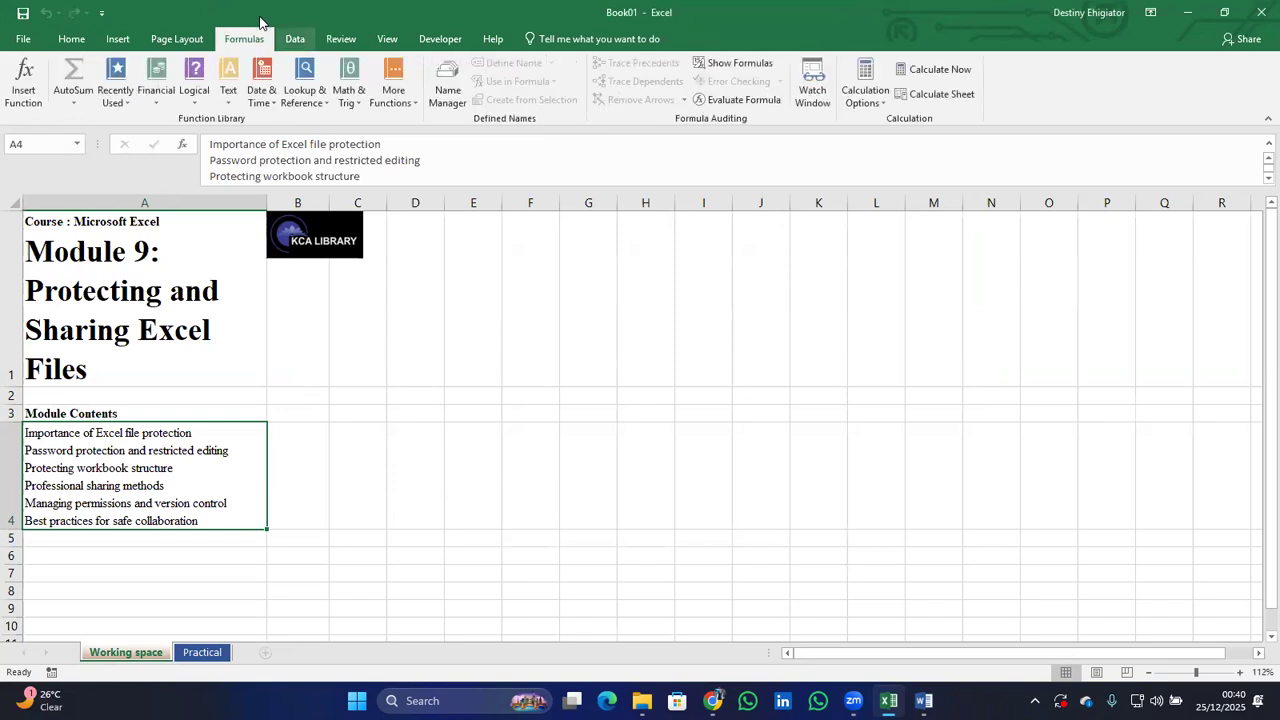
click(295, 39)
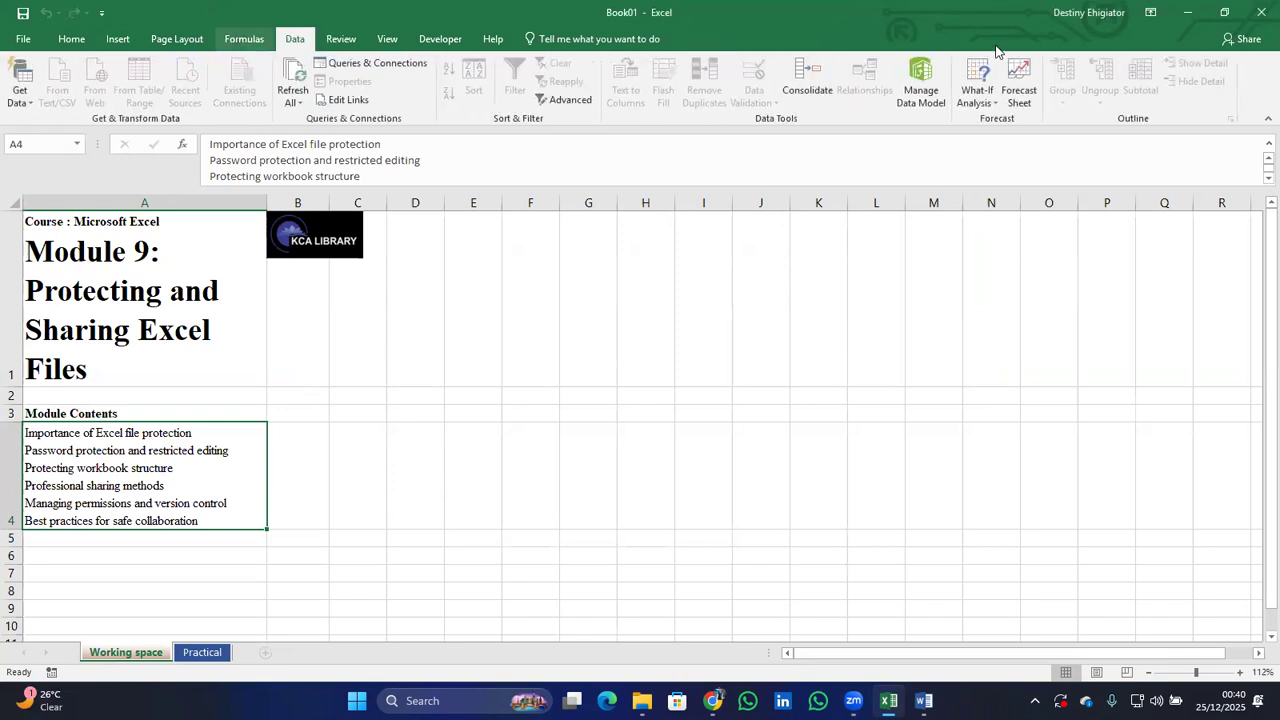
click(244, 39)
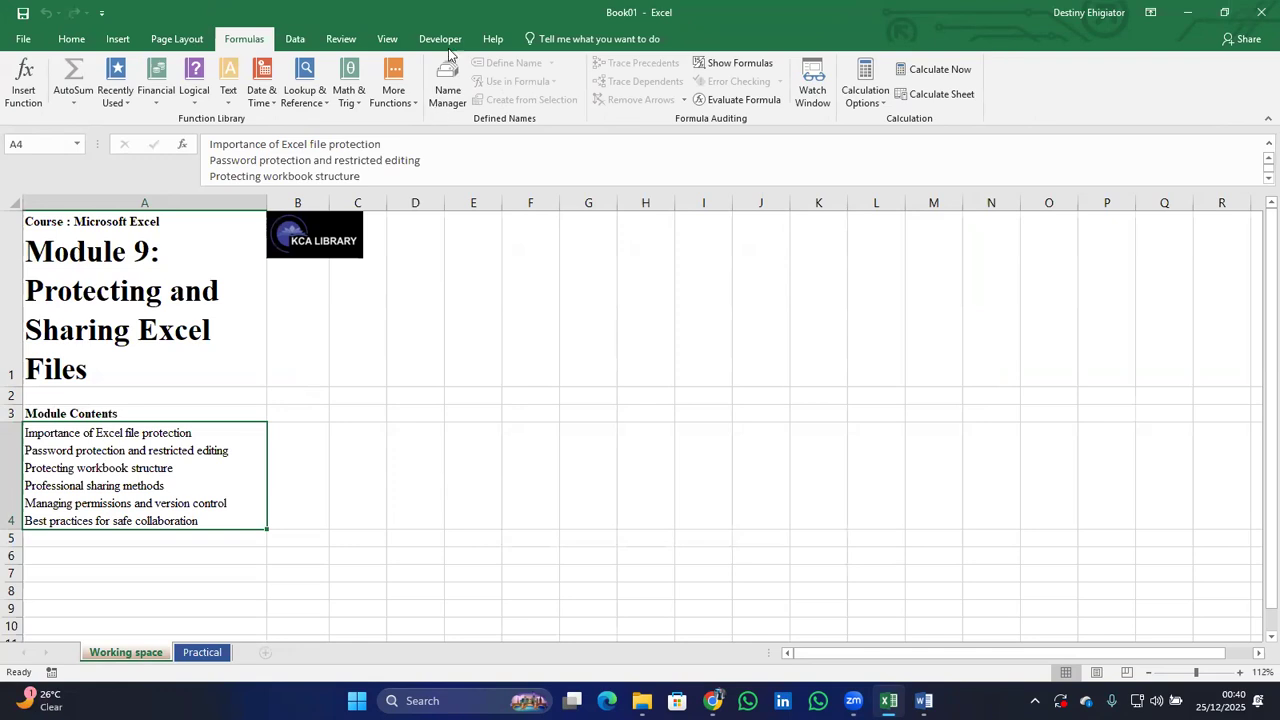
Unprotect the Working space sheet with its password and test typing in cell C4.
click(341, 38)
click(551, 85)
text(•••••)
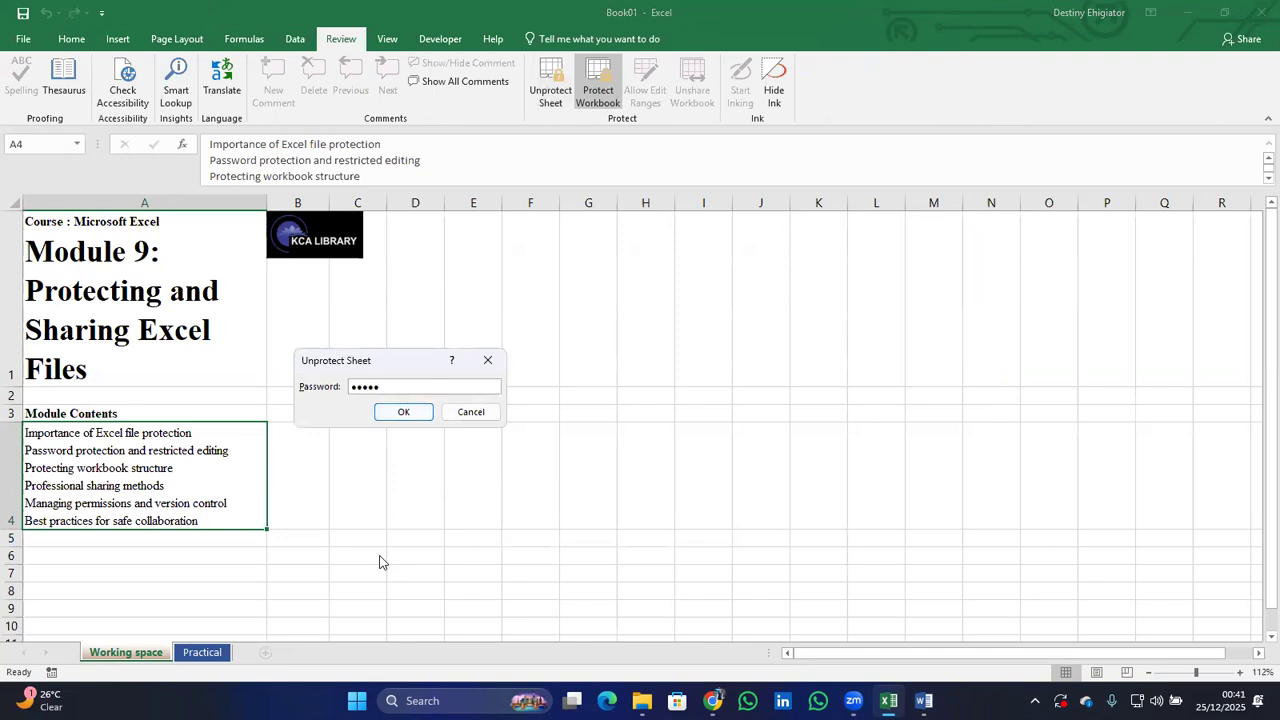
key(Return)
click(383, 524)
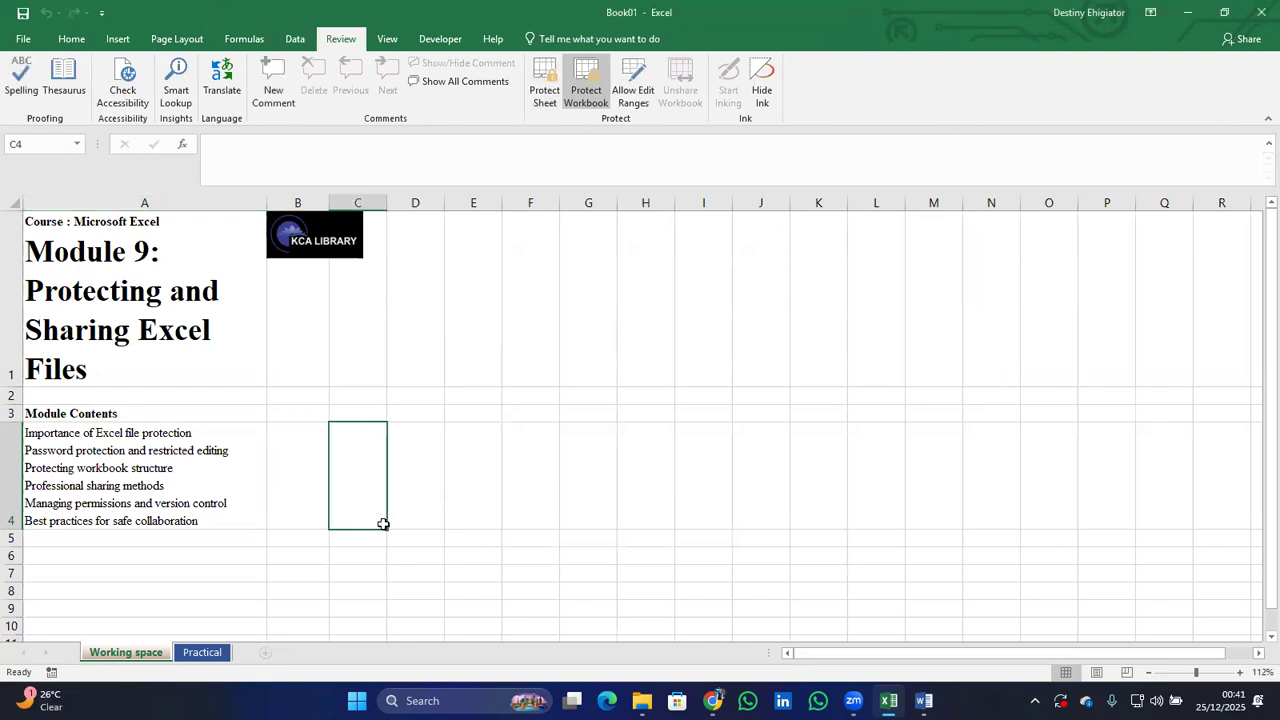
text(hh)
key(BackSpace)
key(BackSpace)
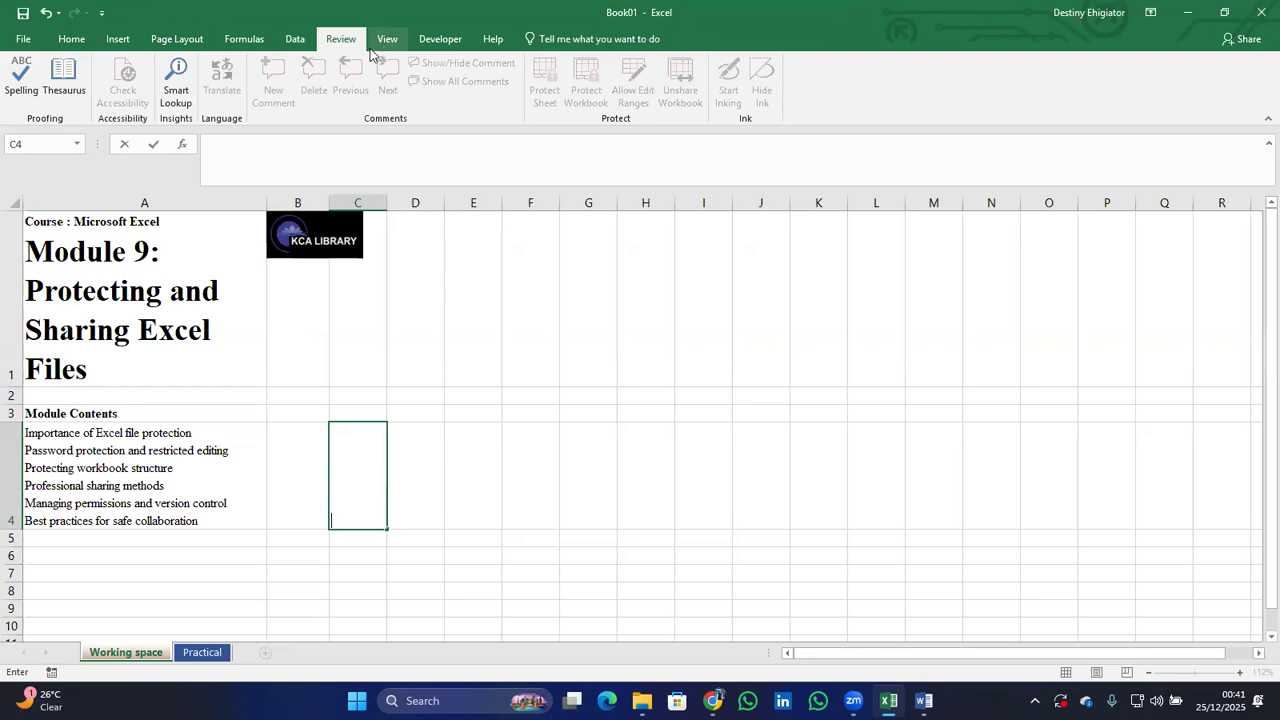
Select A4 and remove the workbook structure protection using its password.
click(208, 453)
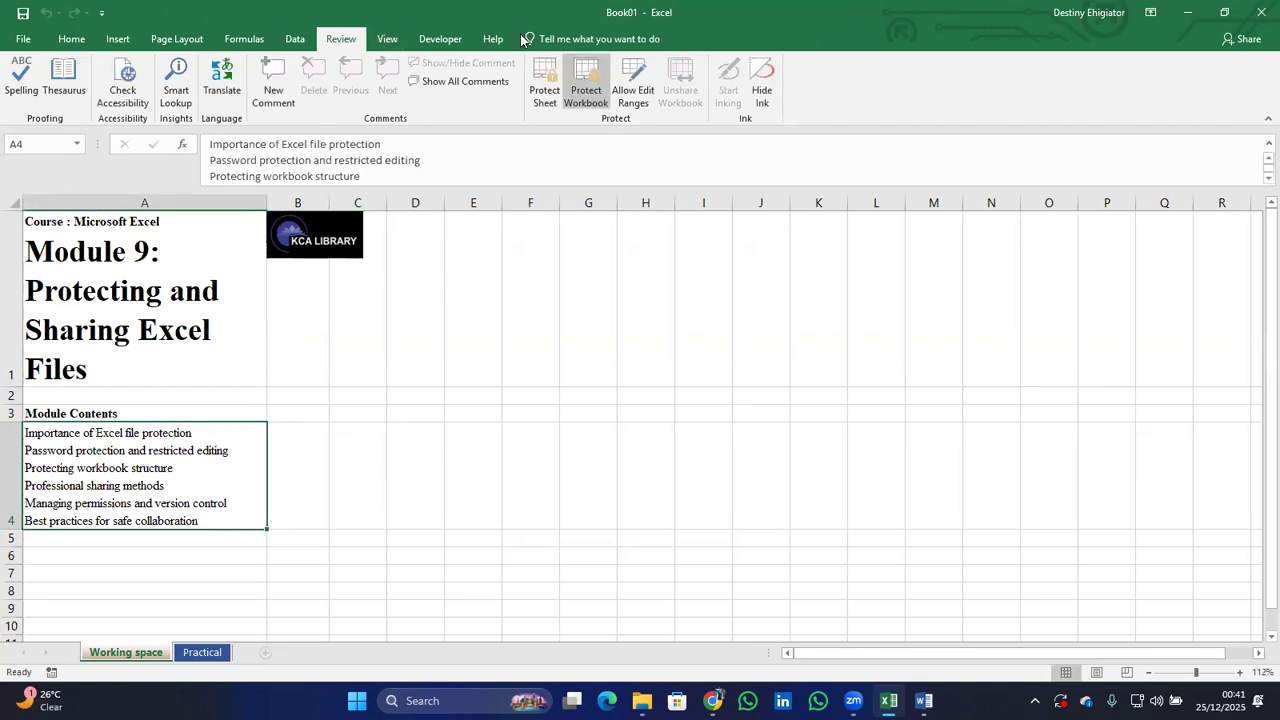
click(586, 90)
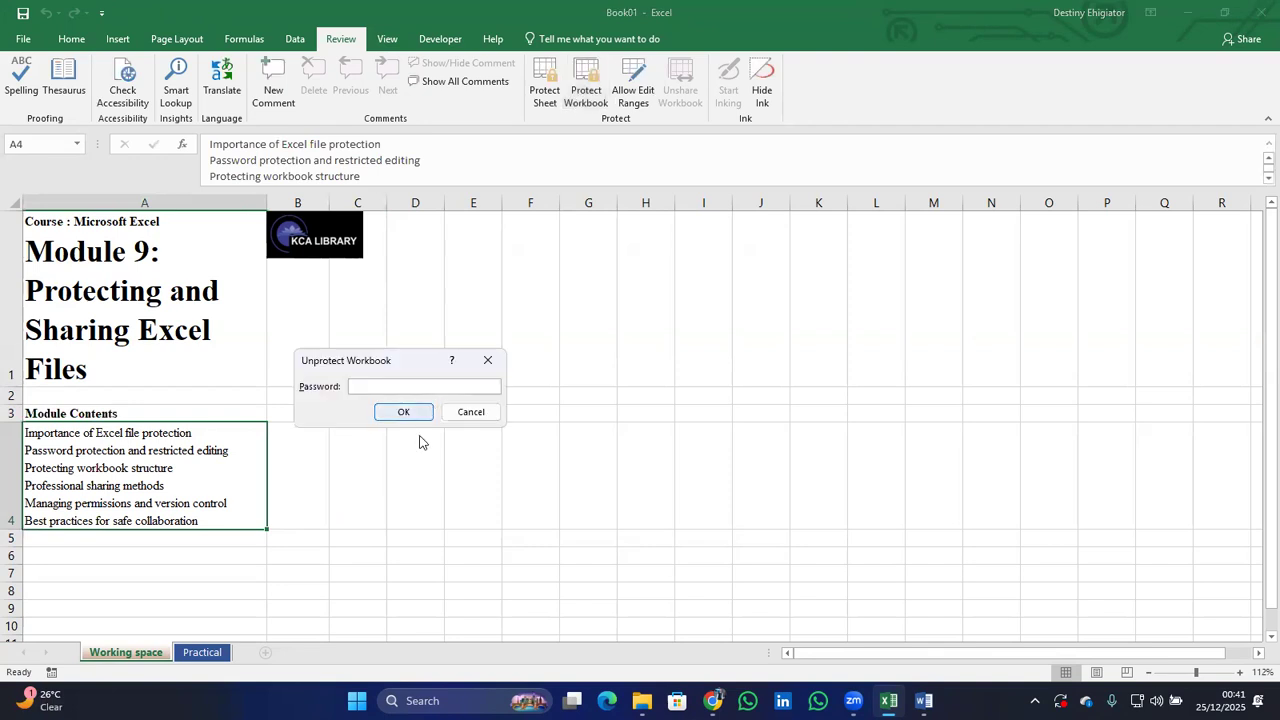
text(12345)
key(Return)
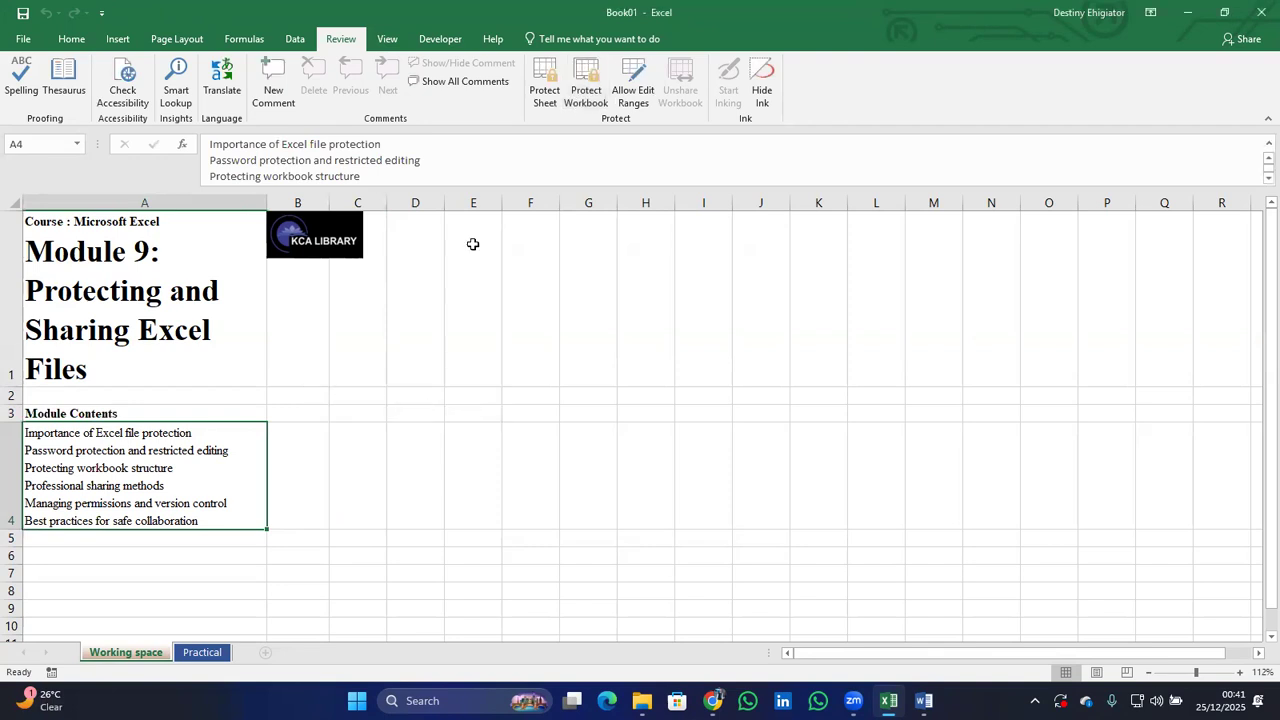
click(24, 40)
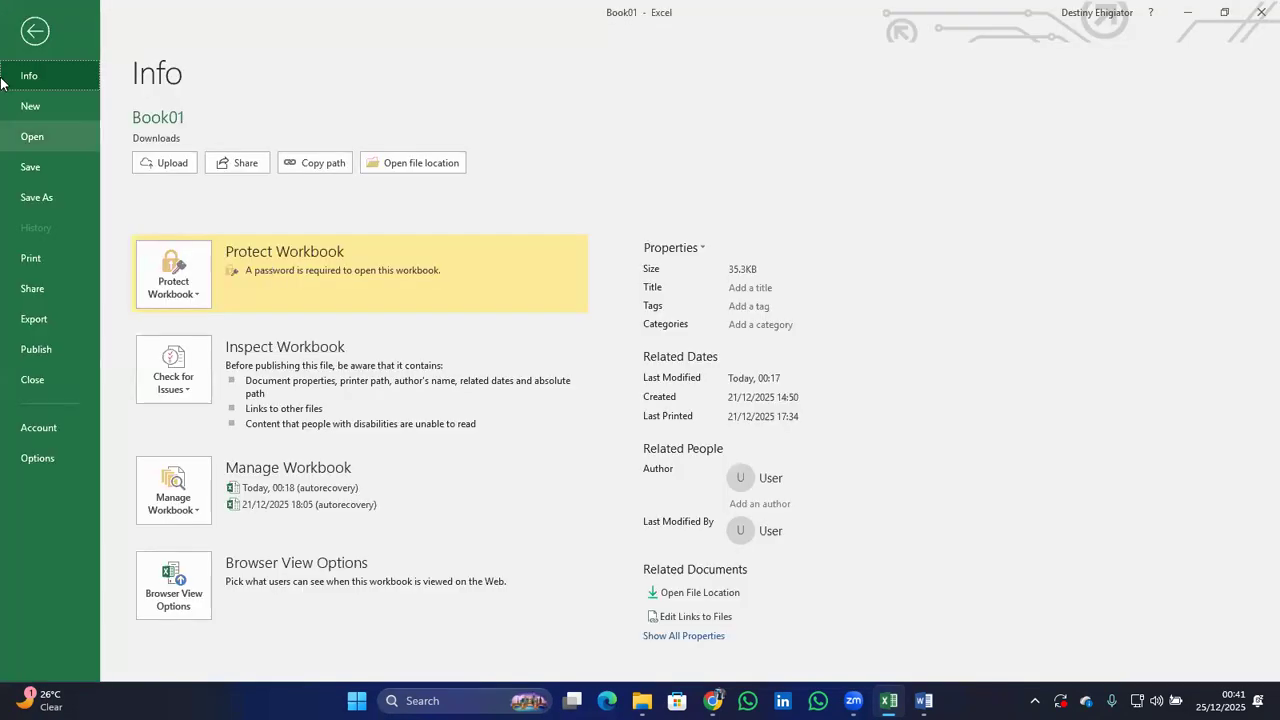
Leave the Info page and open the Practical sheet tab.
click(35, 31)
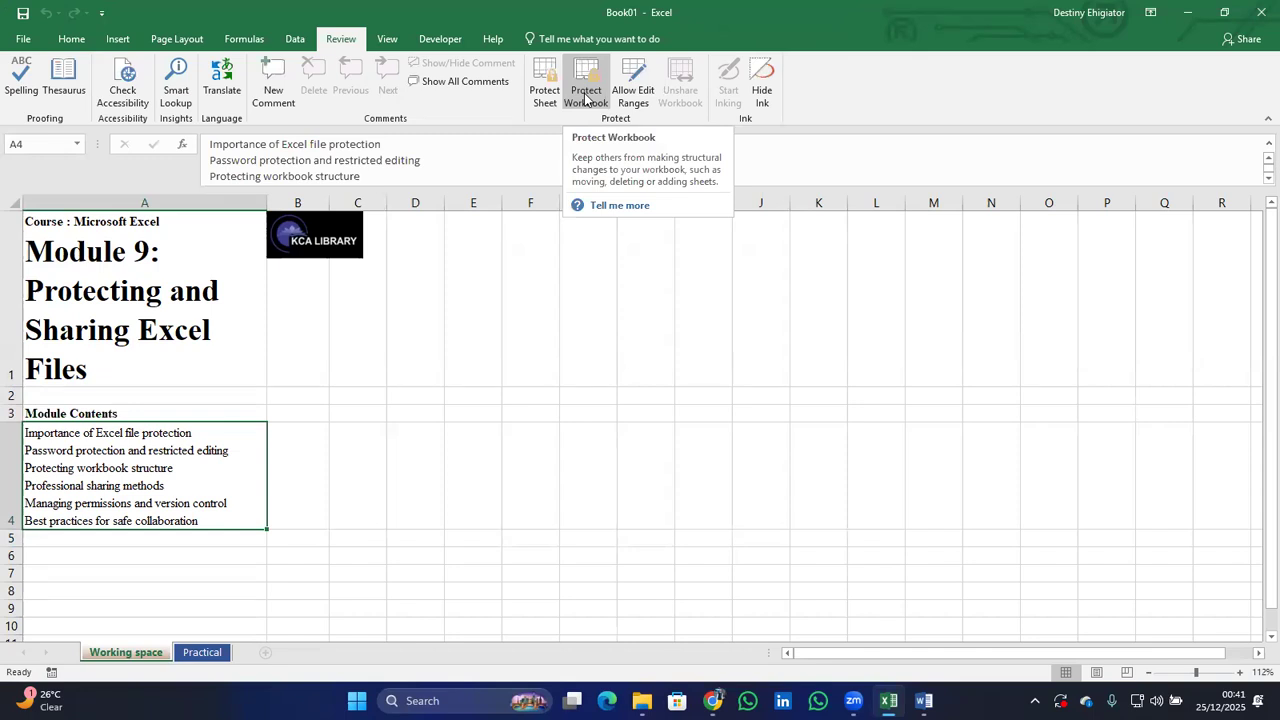
click(202, 652)
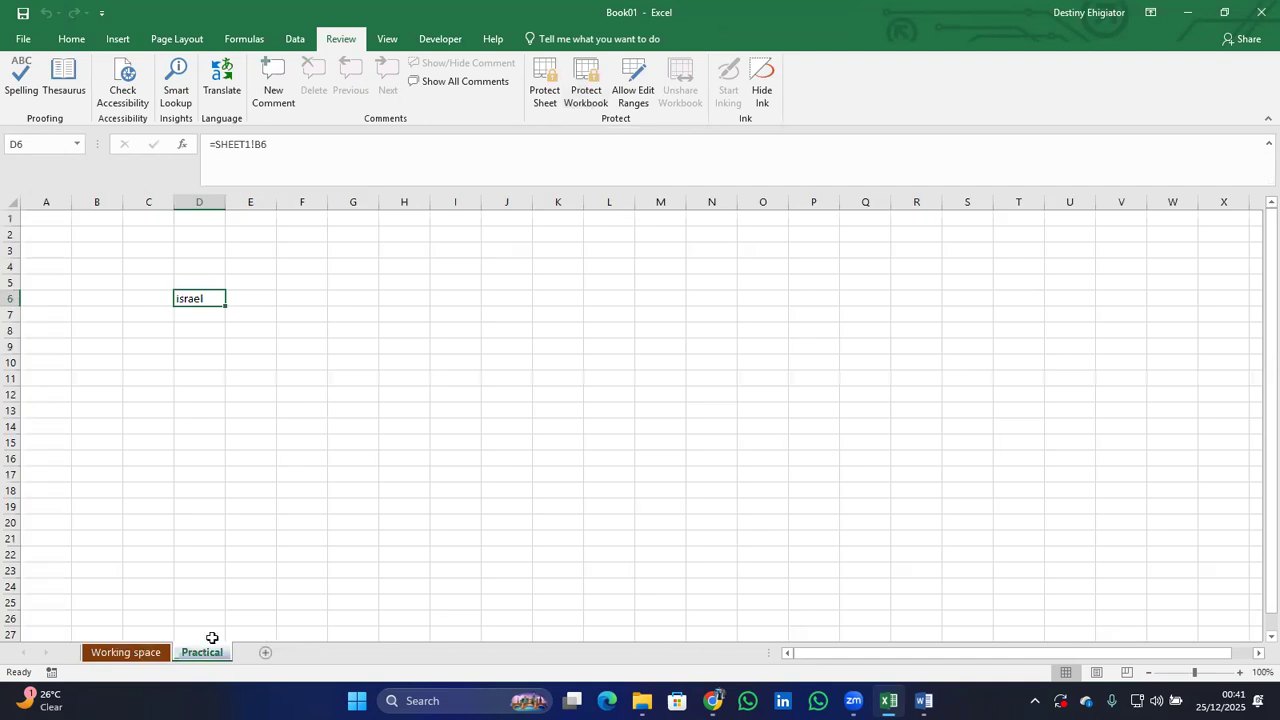
Protect the Practical sheet with a four-digit password, entered and then confirmed.
click(555, 106)
text(1234)
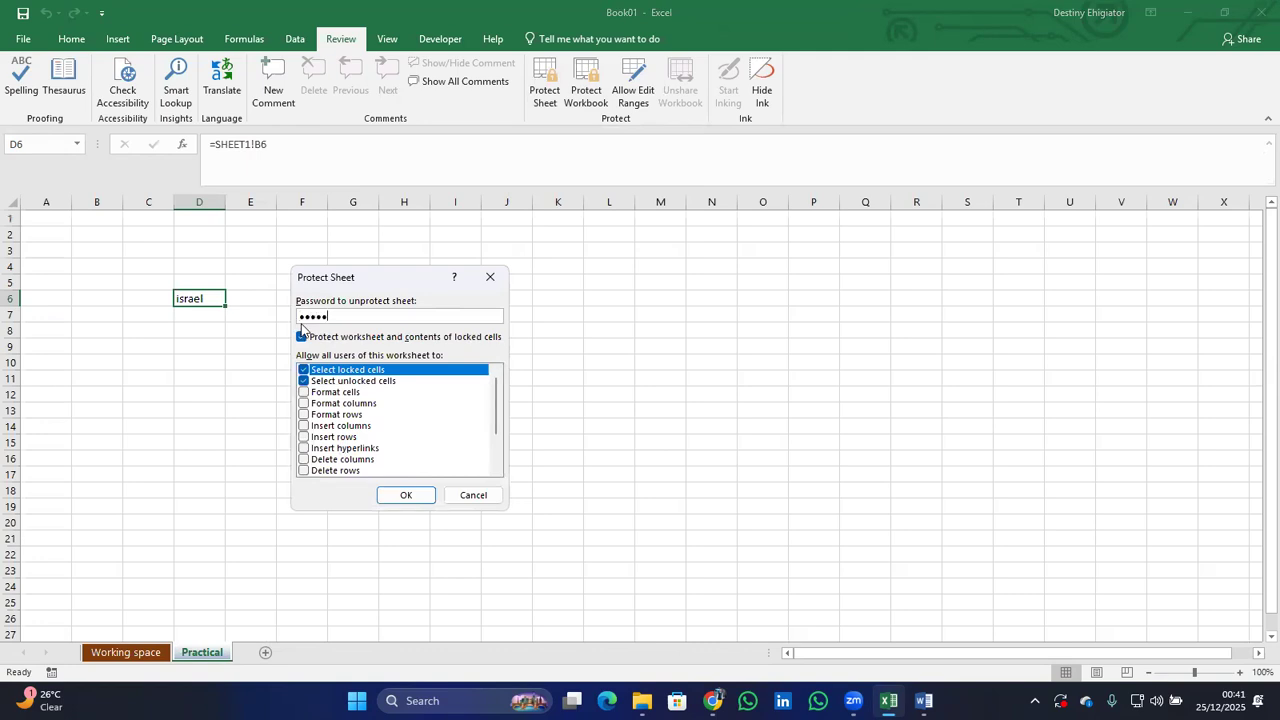
key(Return)
text(1234)
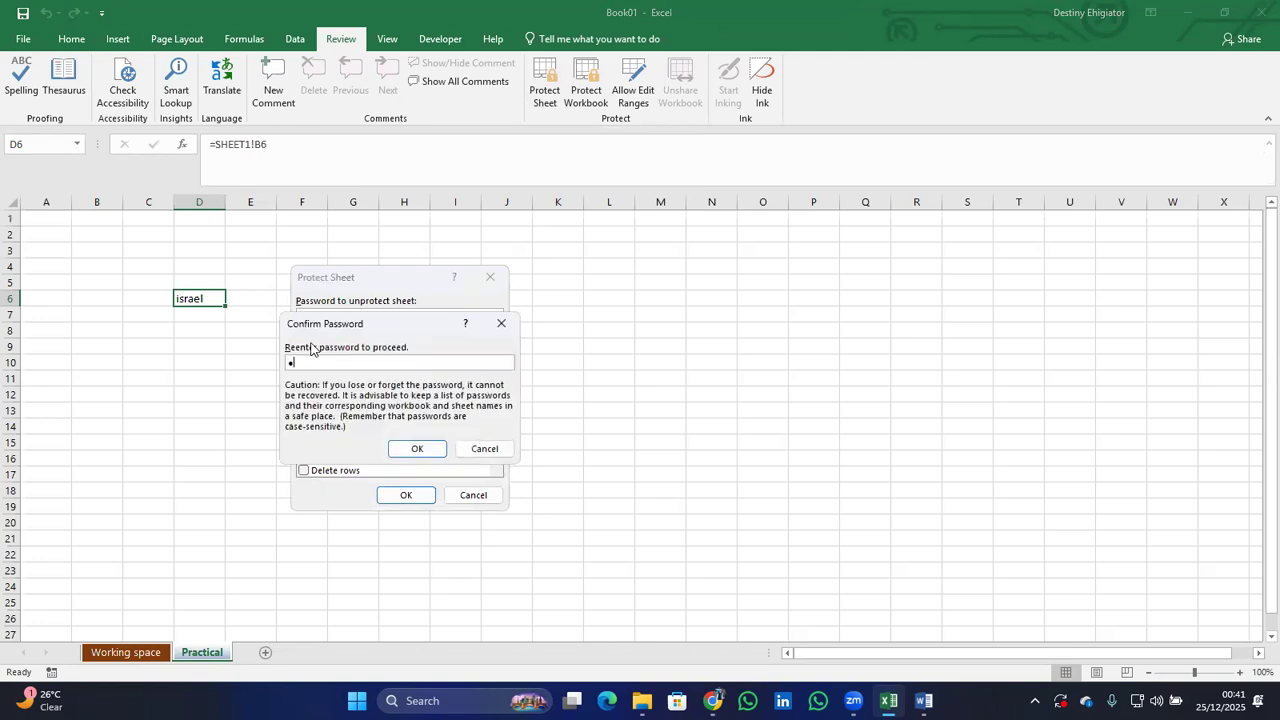
key(Return)
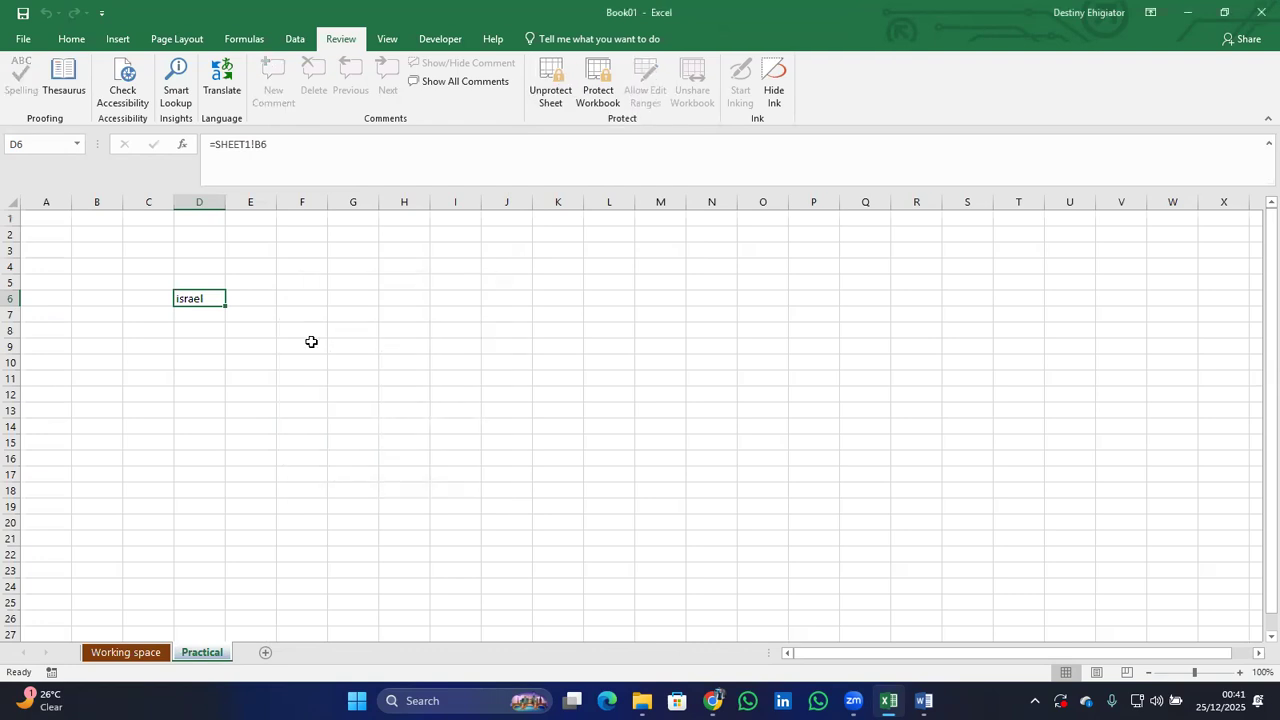
Try deleting D6 on the protected Practical sheet, dismiss the warning, and select F11.
key(Delete)
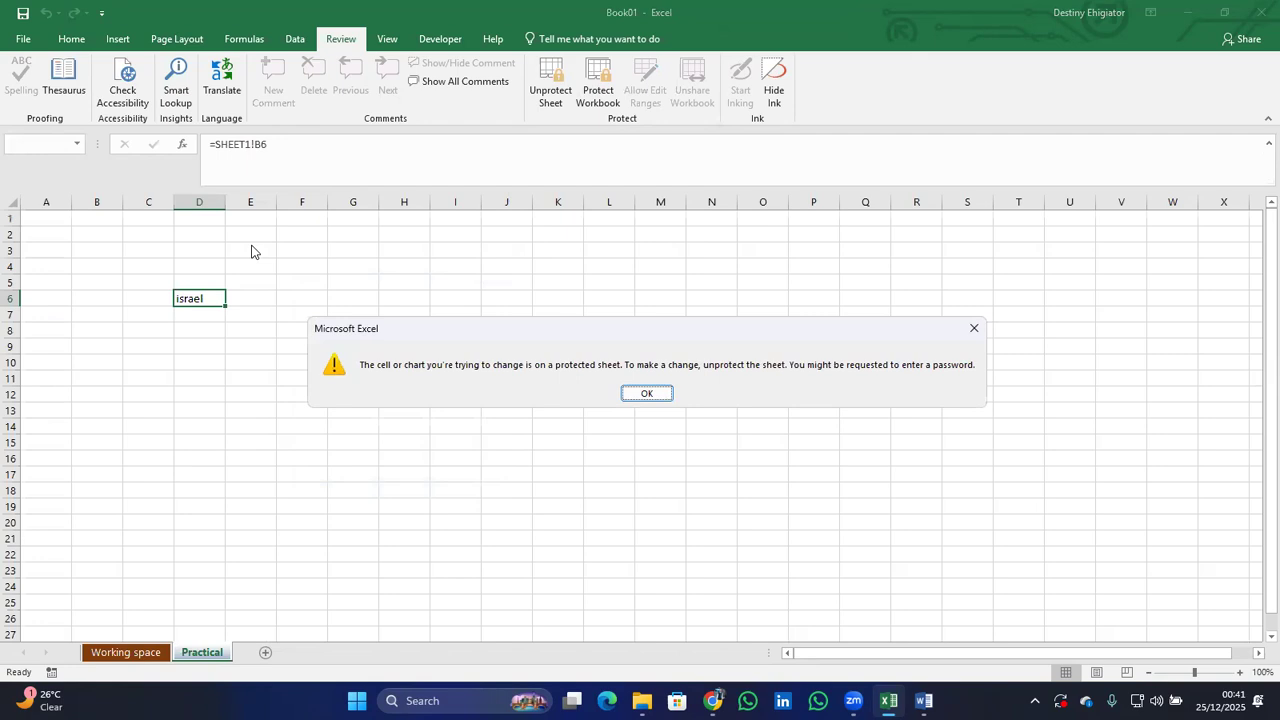
key(Return)
click(141, 655)
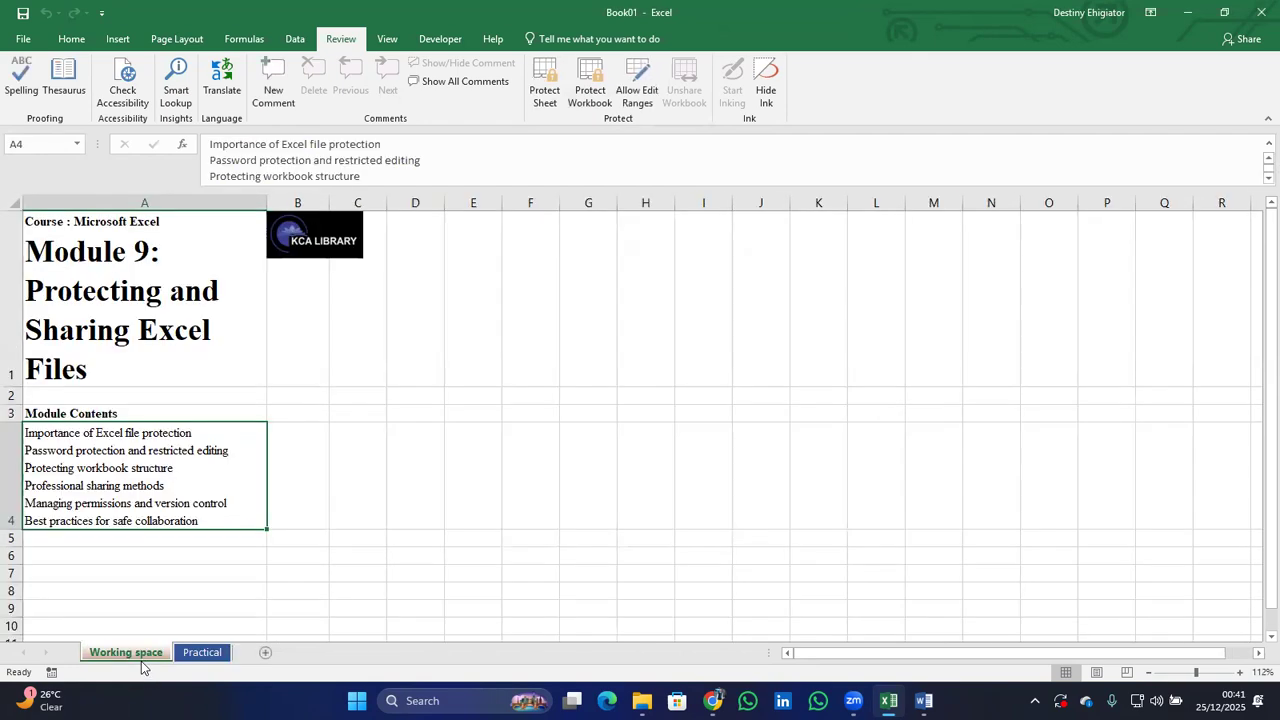
click(211, 655)
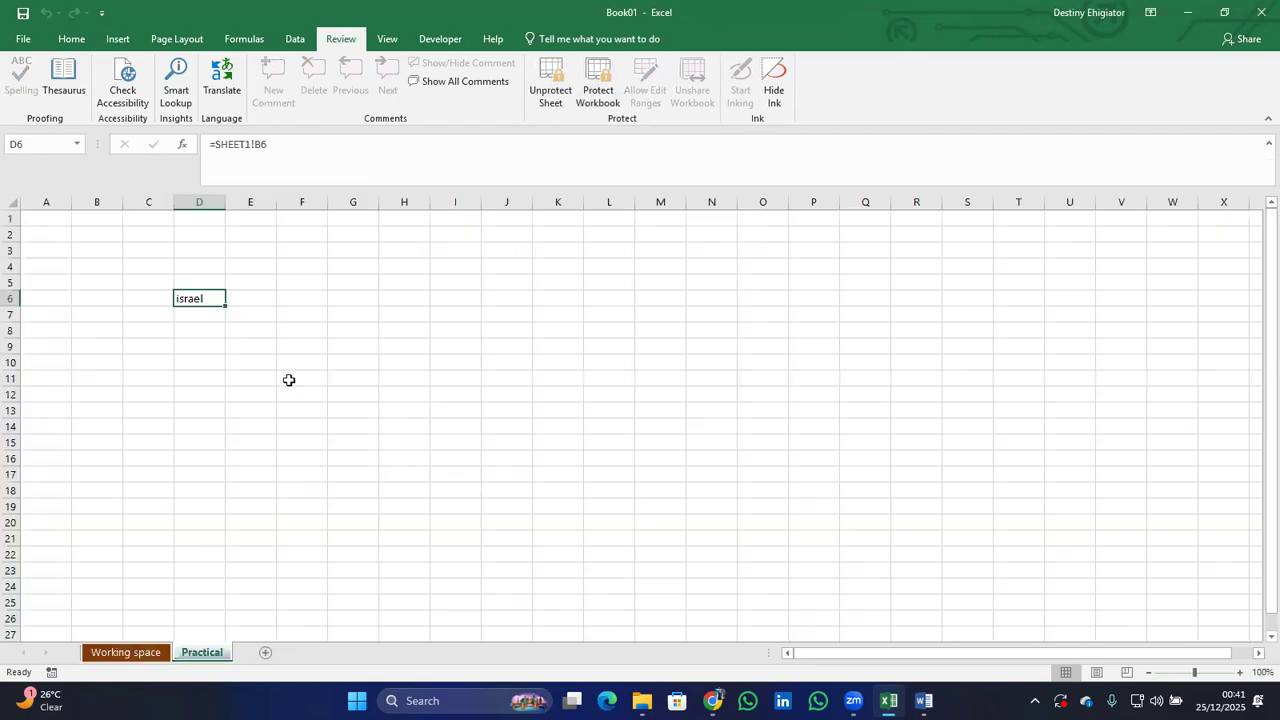
click(289, 381)
On Working space, type test text into A4, cancel it with Esc, and select C1.
click(140, 652)
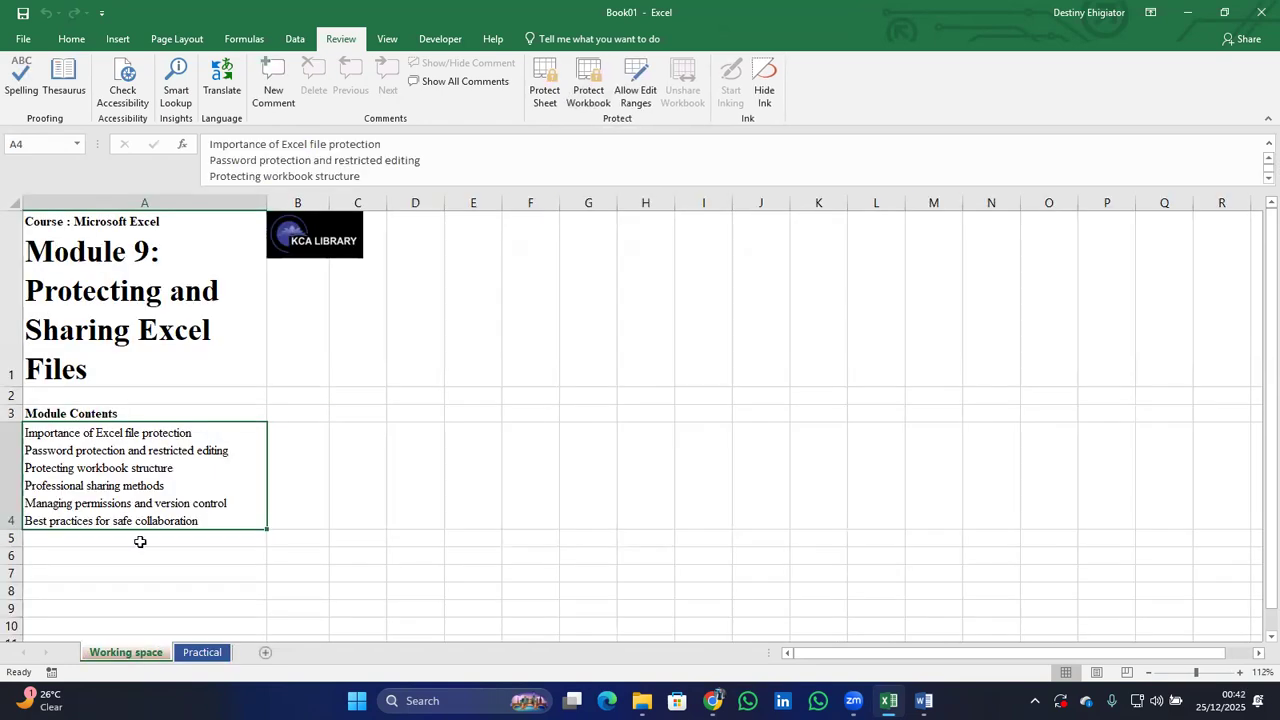
text(jllhl)
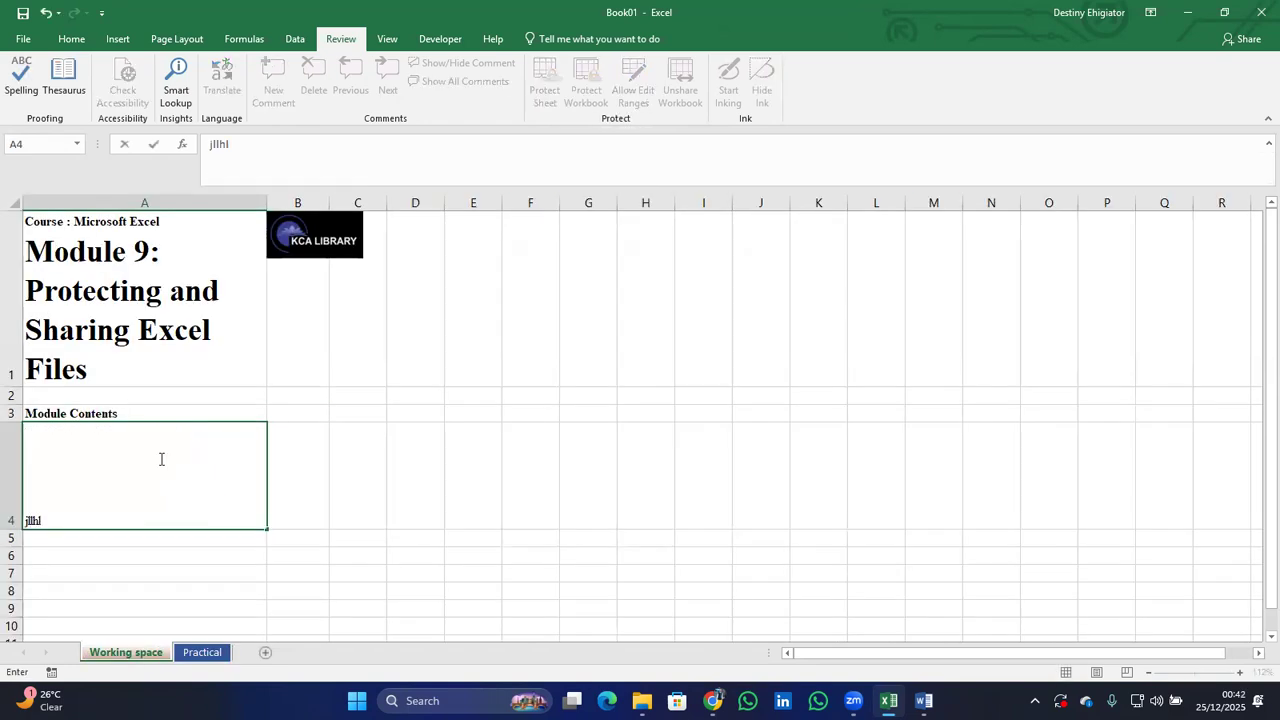
key(Escape)
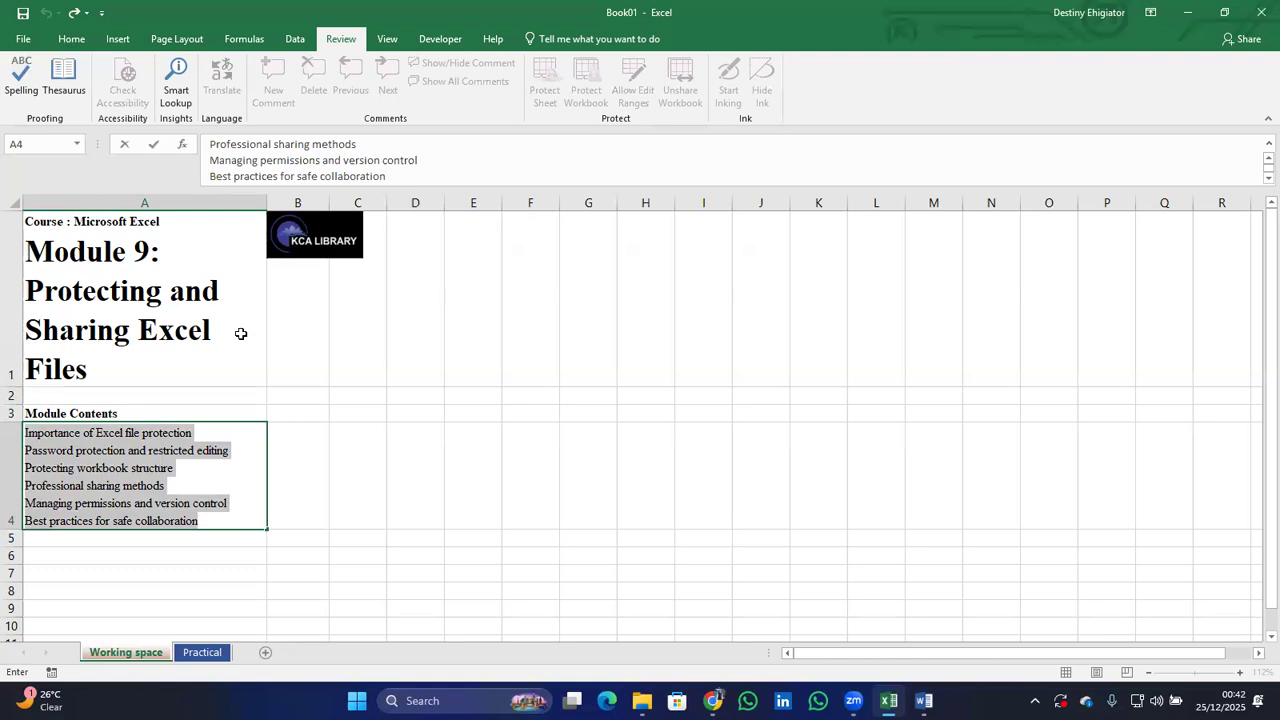
click(366, 307)
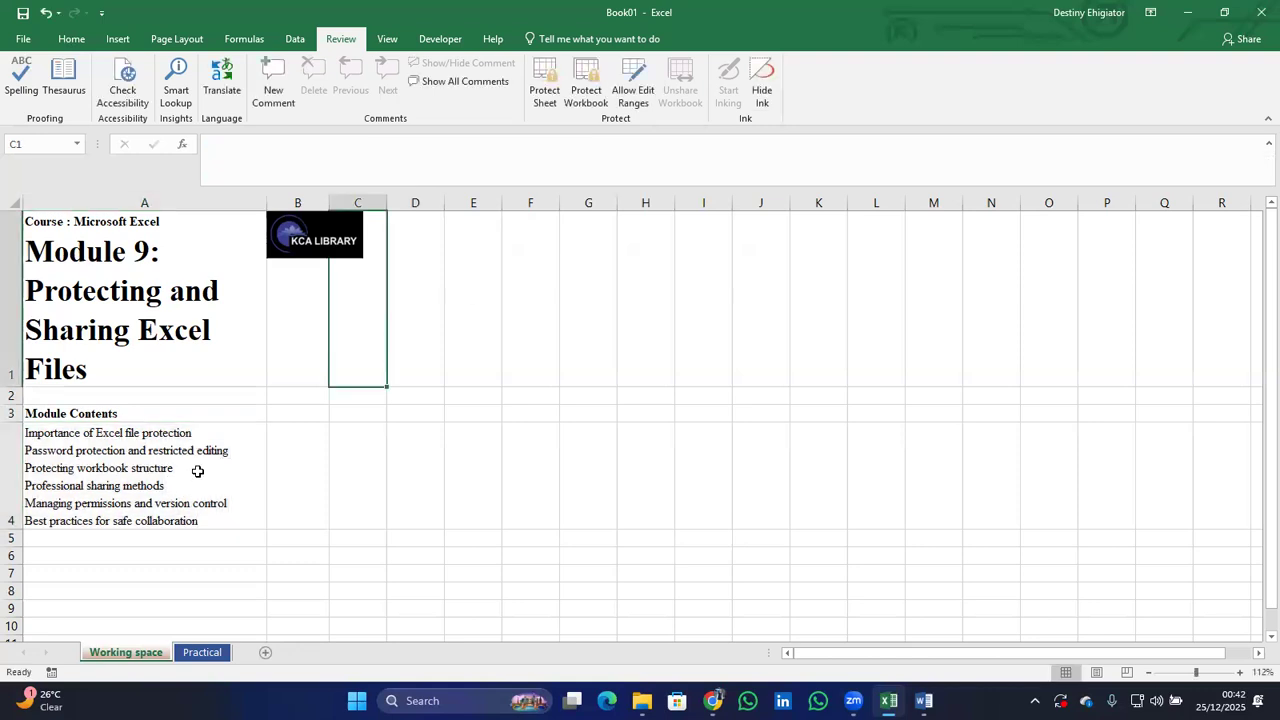
Set the workbook to Always Open Read-Only from the File Info page.
click(25, 47)
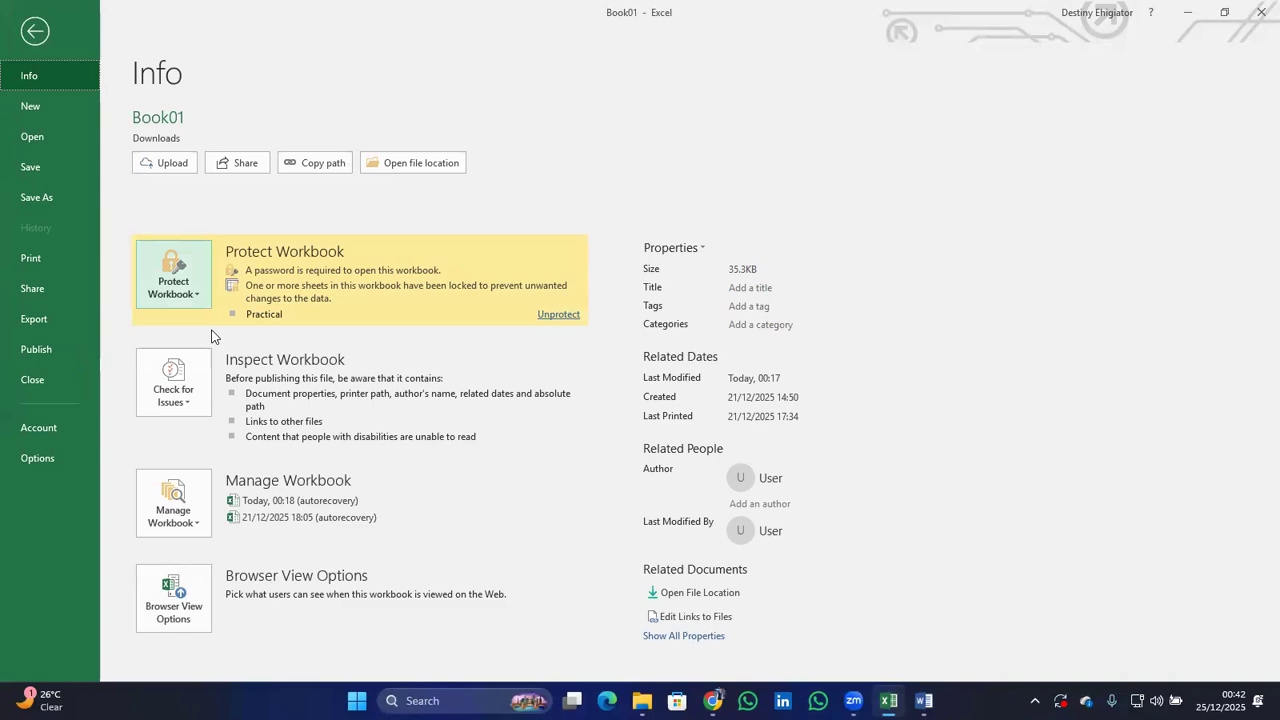
click(200, 298)
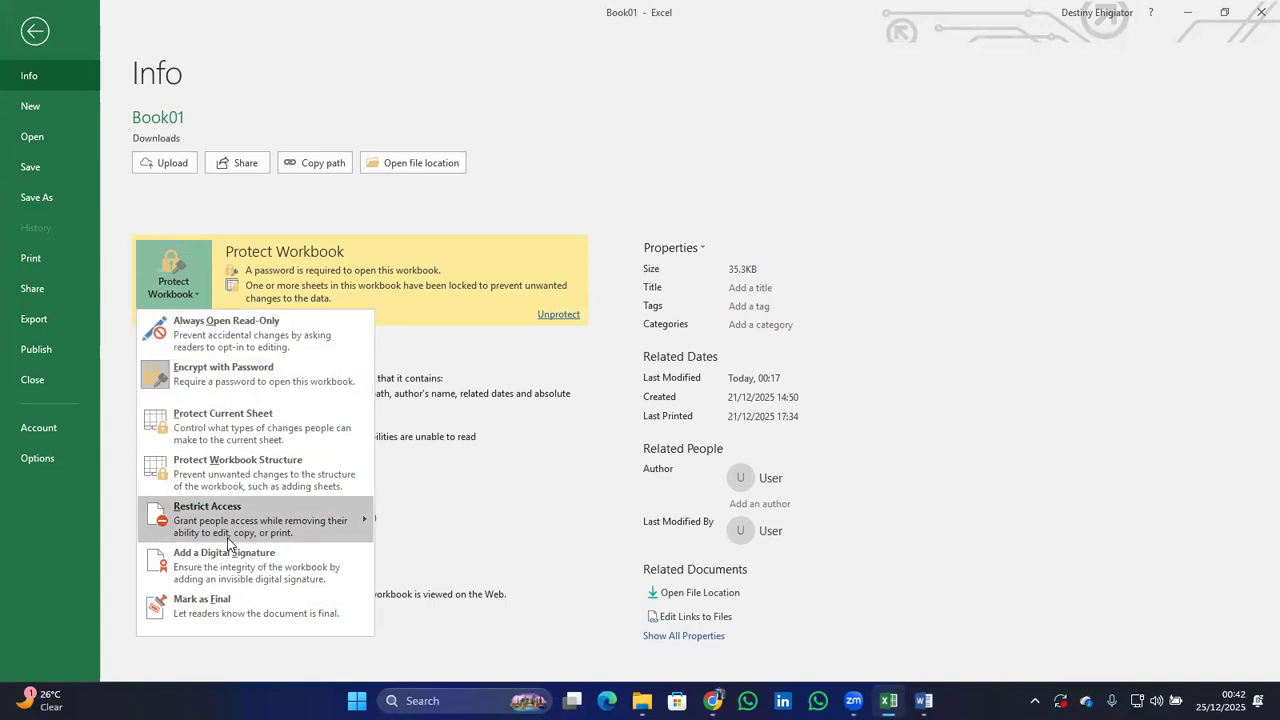
mouse_move(228, 543)
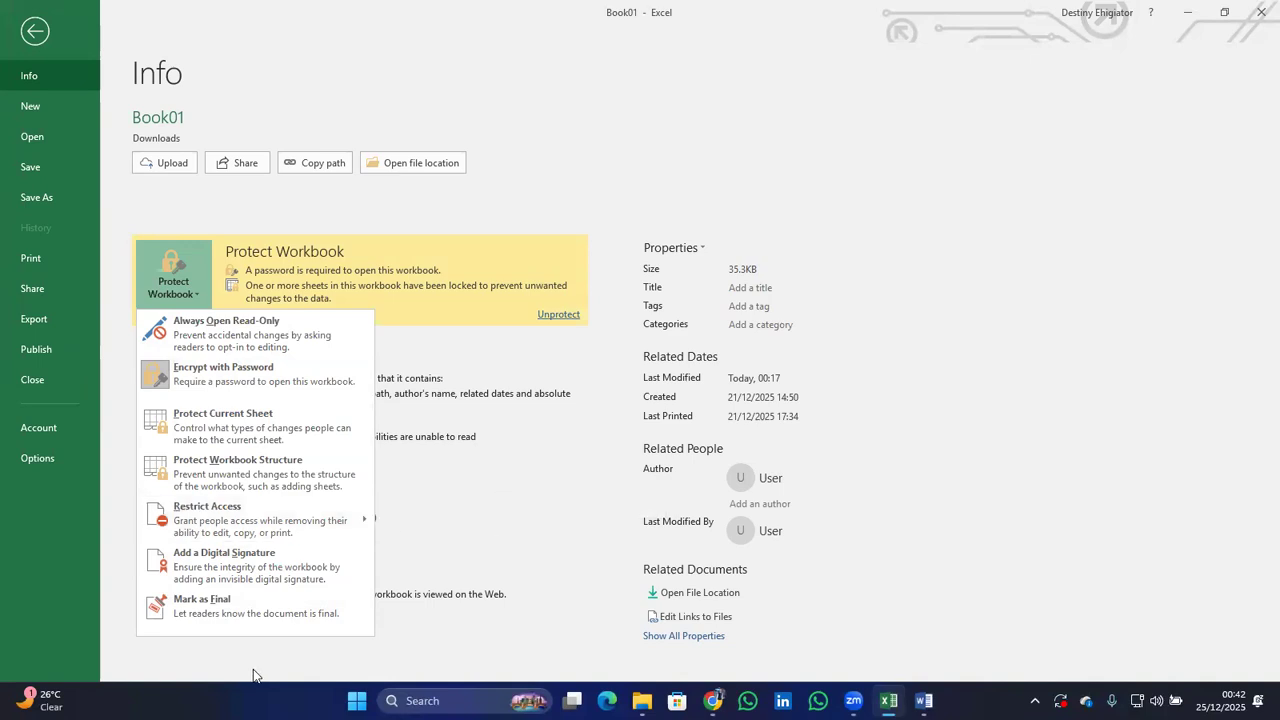
click(227, 335)
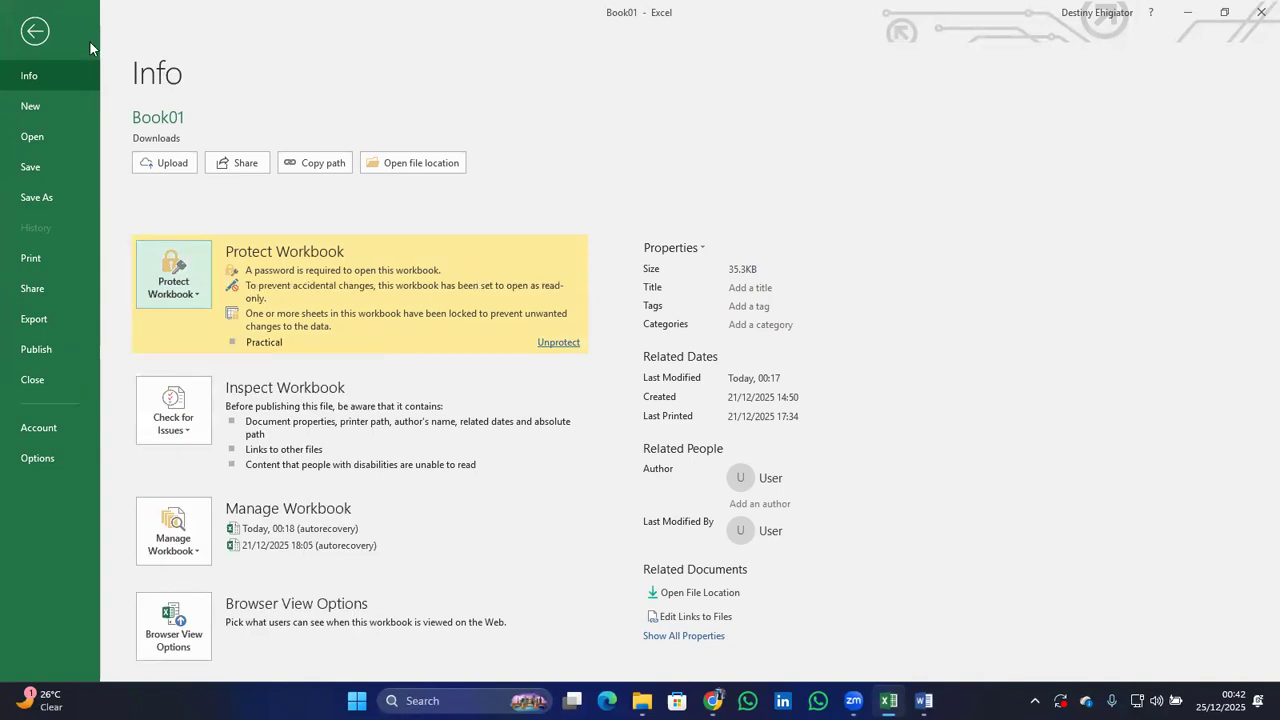
click(49, 34)
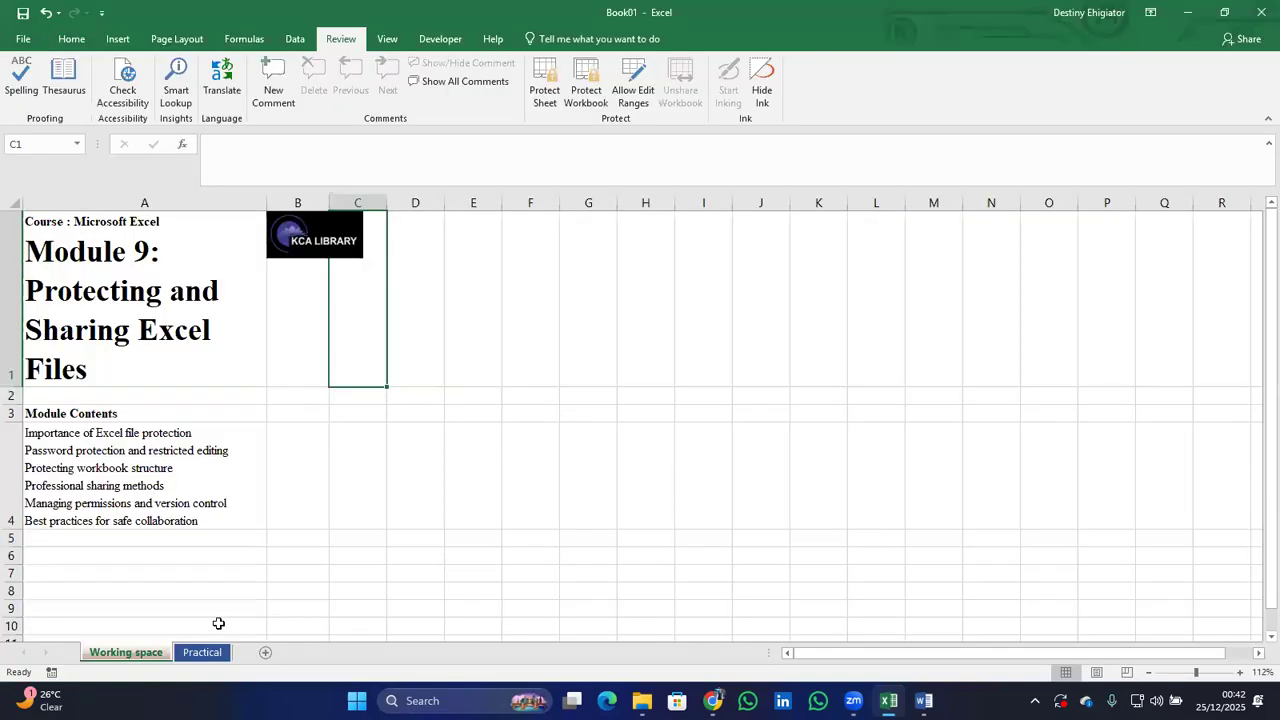
click(142, 316)
text(h)
key(Escape)
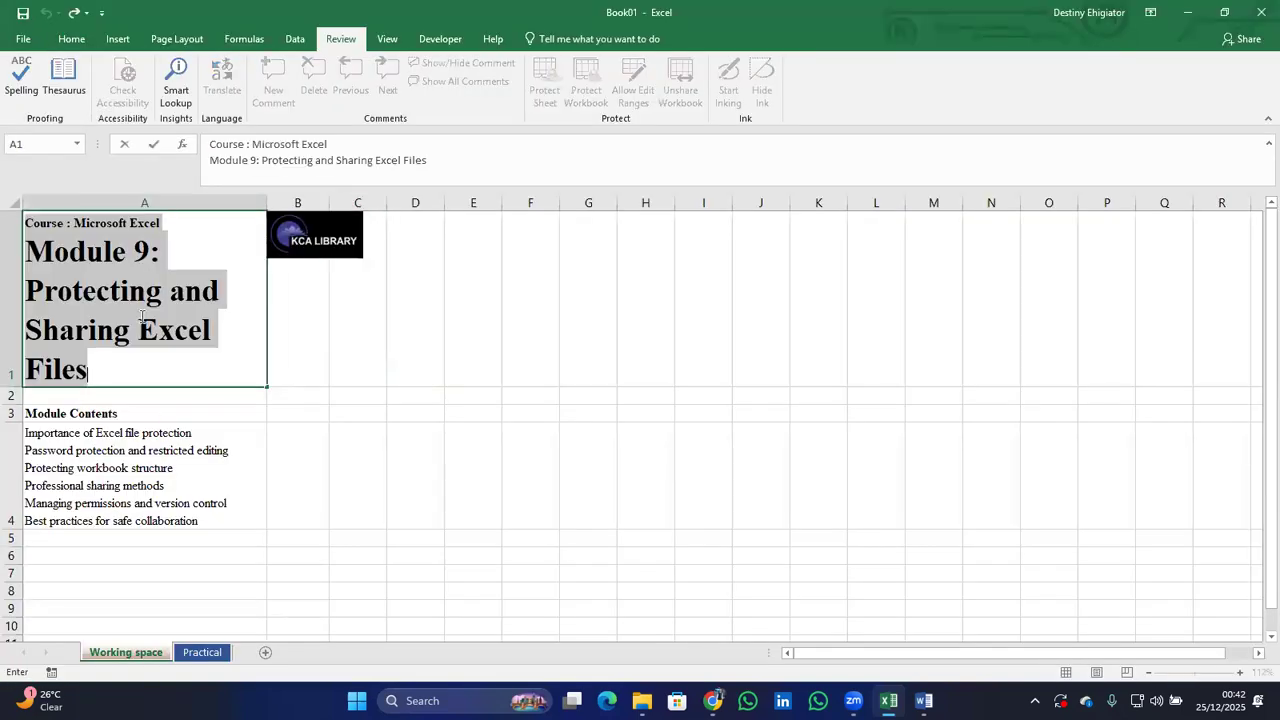
click(205, 654)
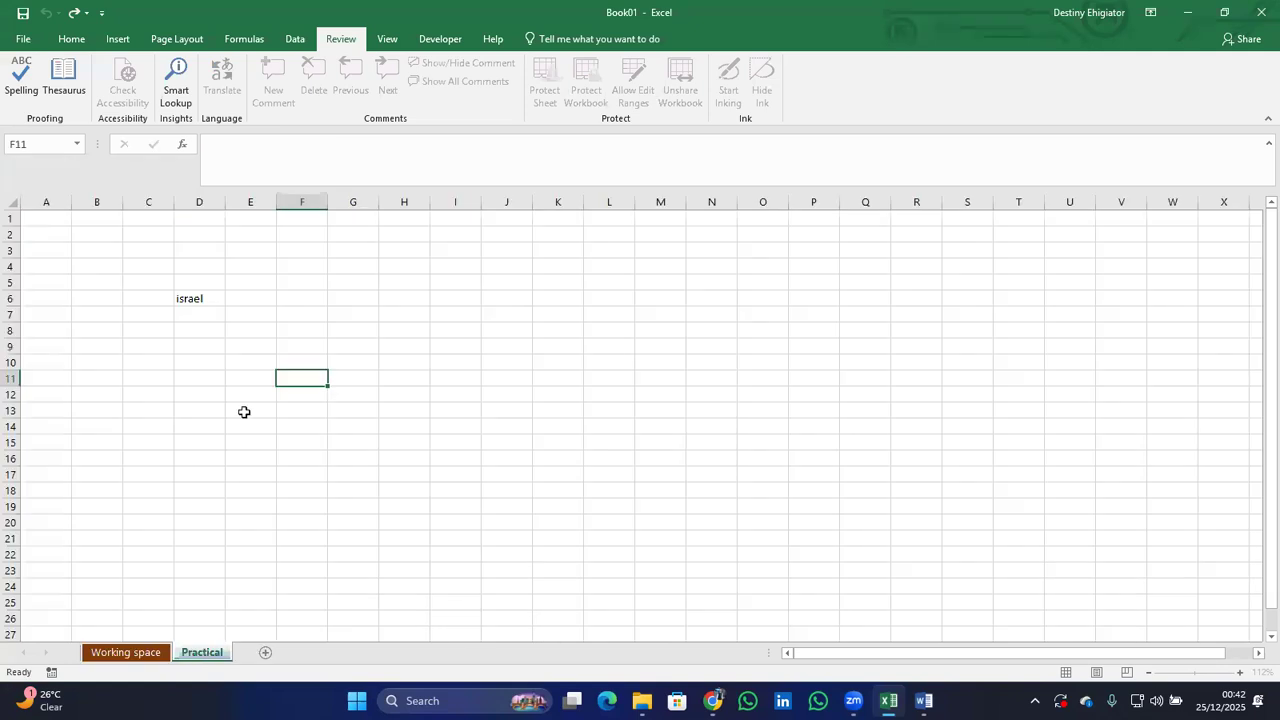
double_click(236, 302)
key(Return)
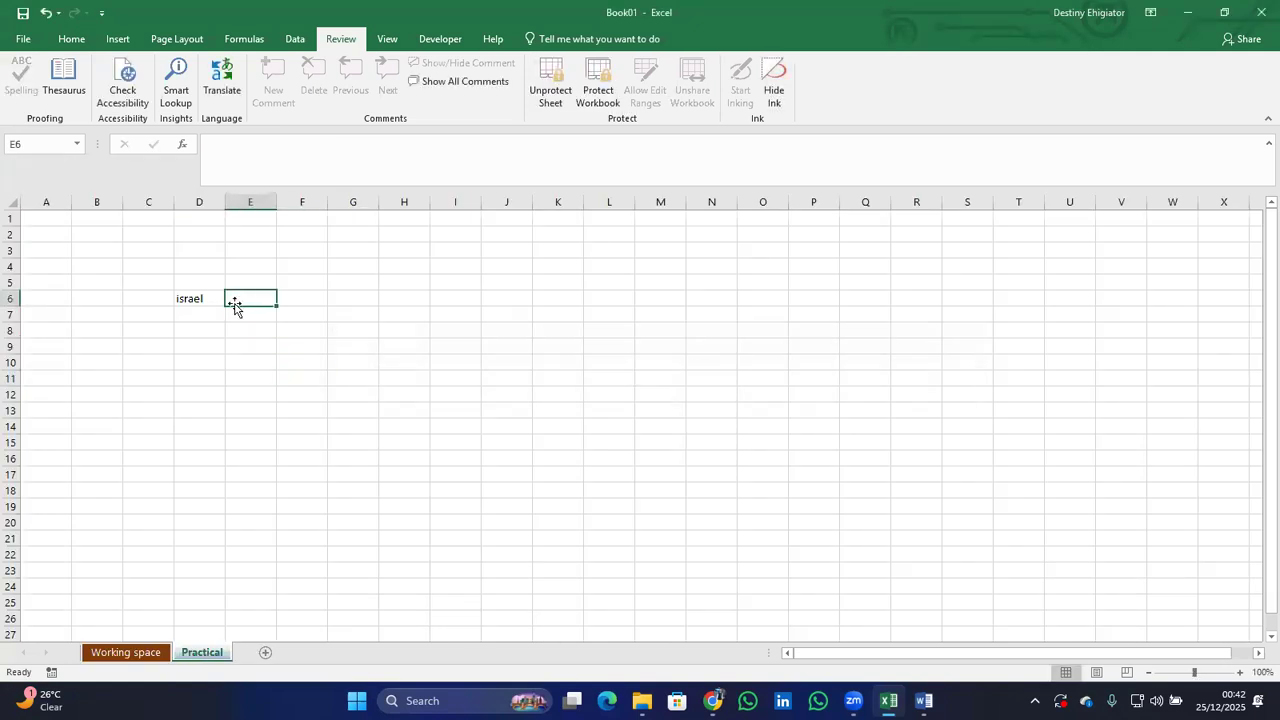
click(22, 38)
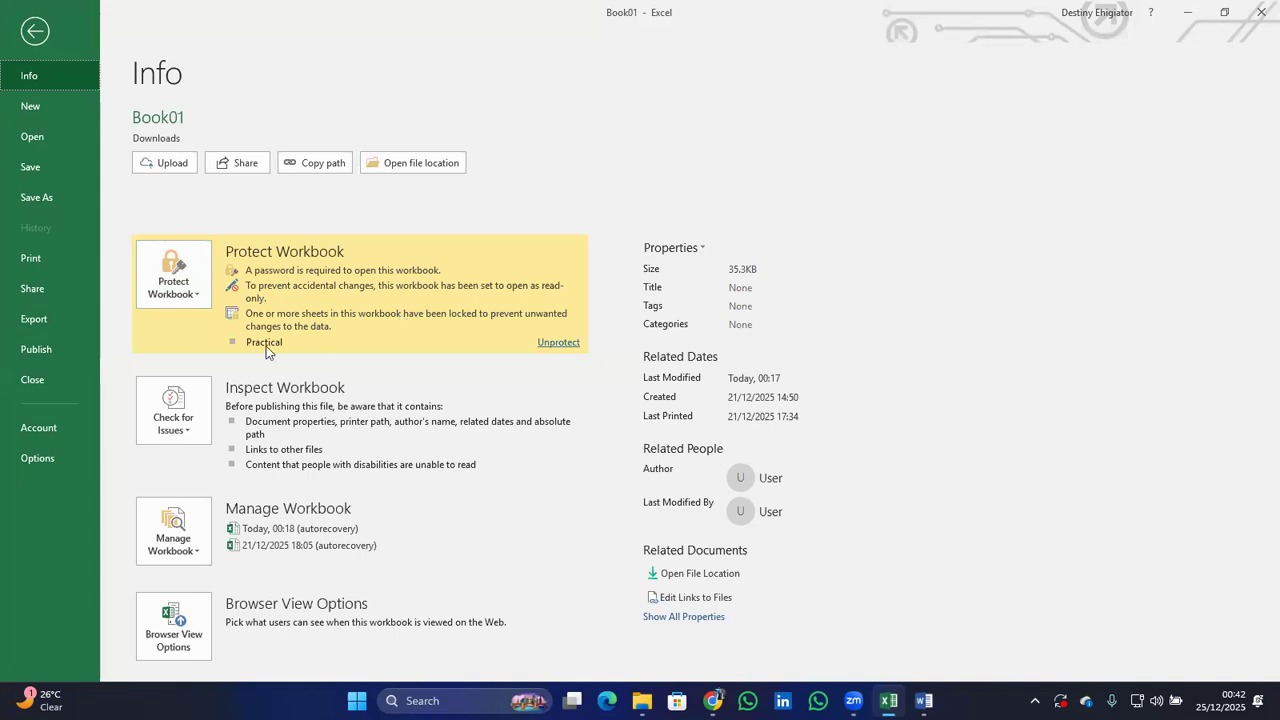
Unprotect the Practical sheet from the Info page using its password.
click(558, 343)
text(*****)
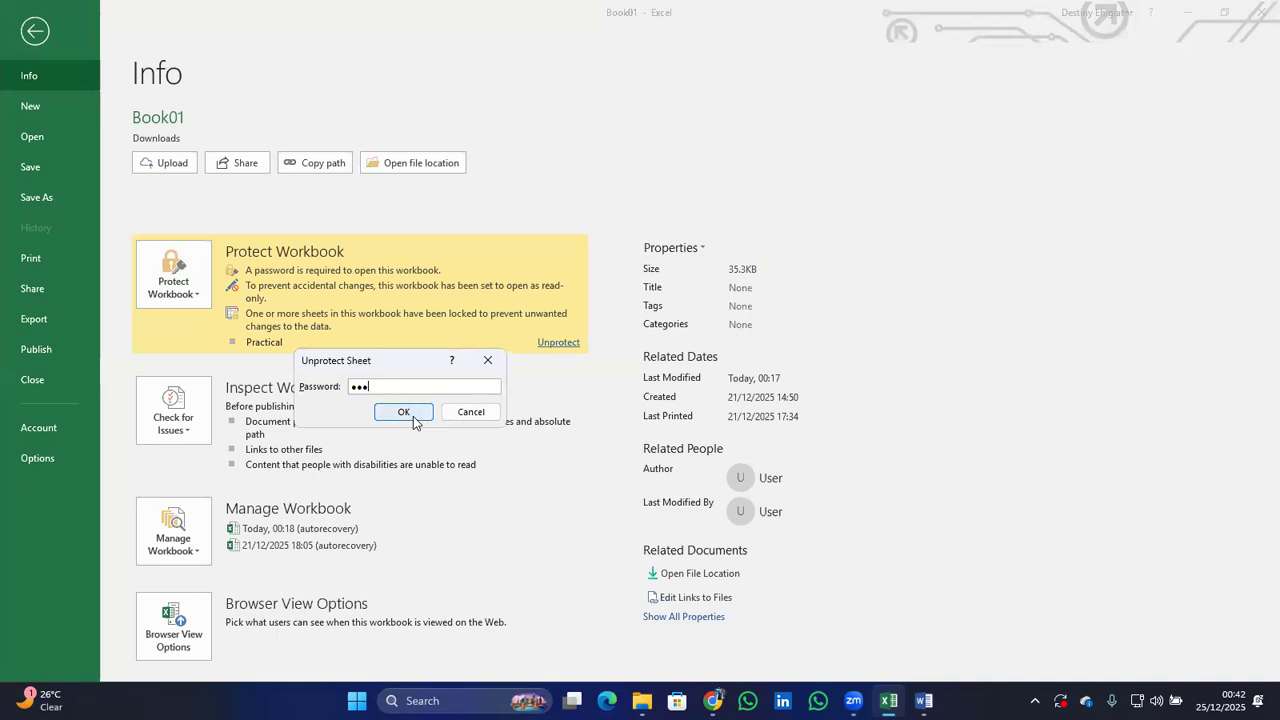
click(403, 412)
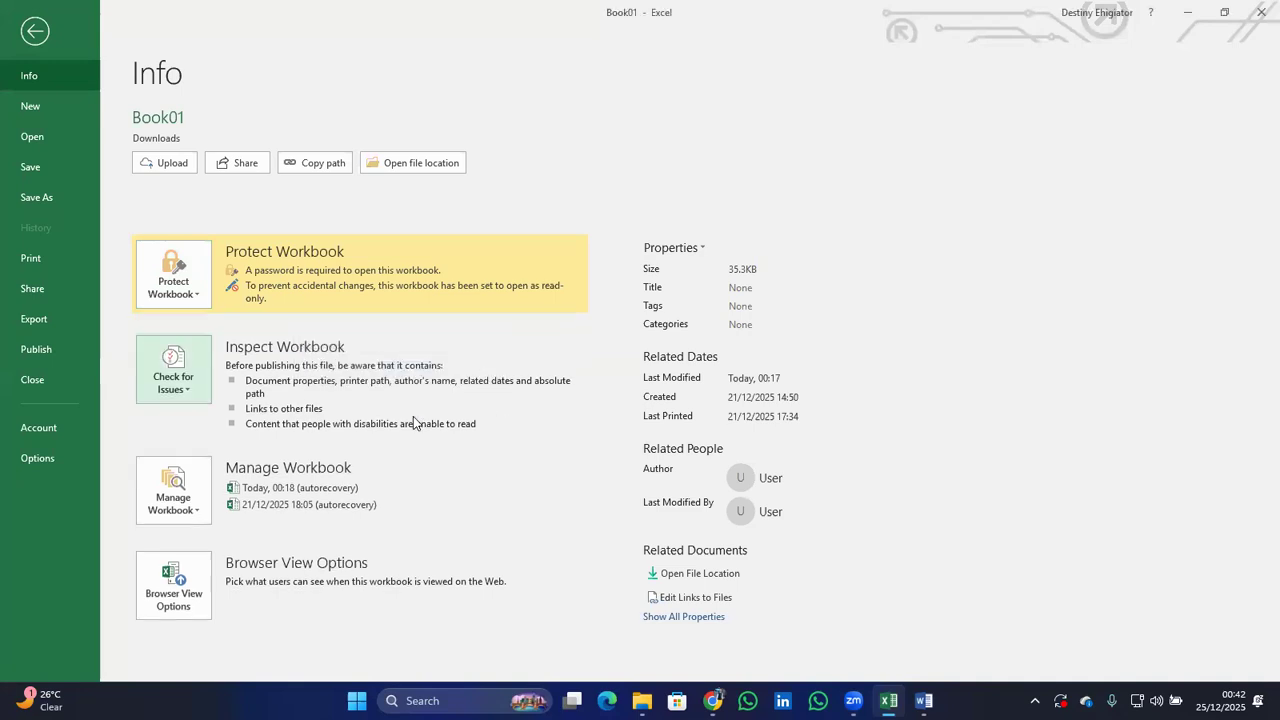
Turn off Always Open Read-Only and return to the worksheet.
click(171, 277)
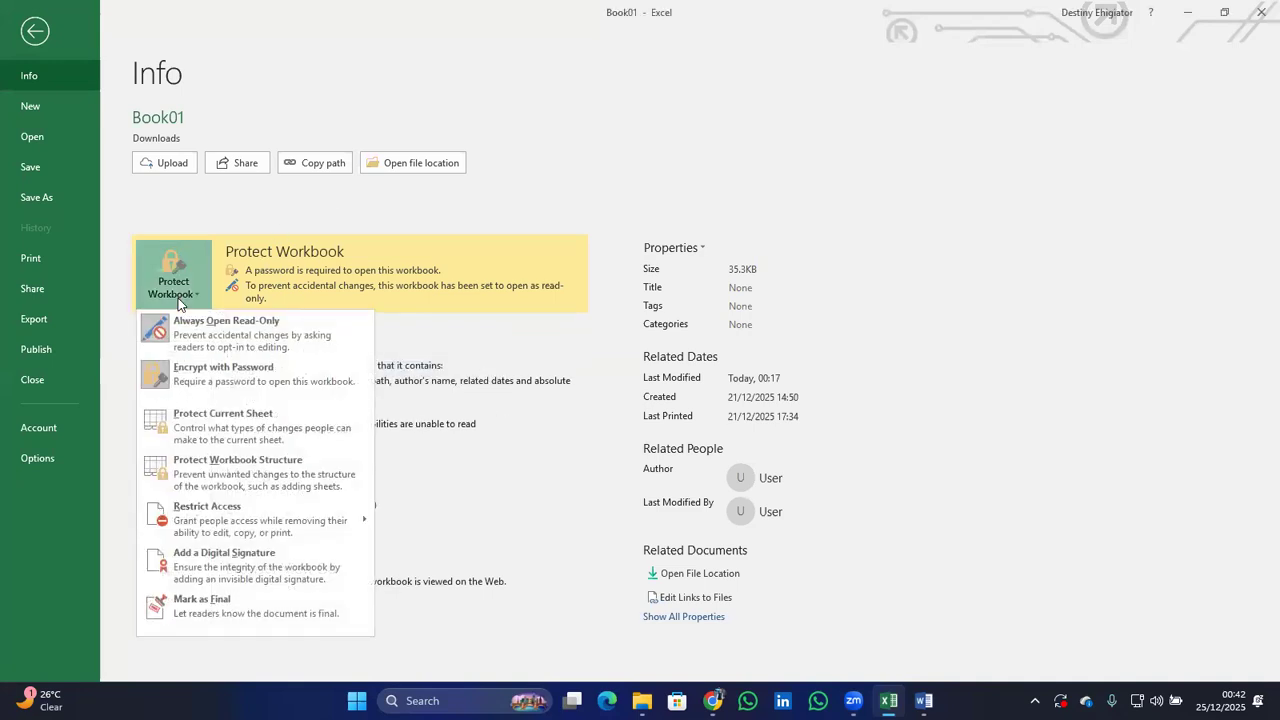
key(Escape)
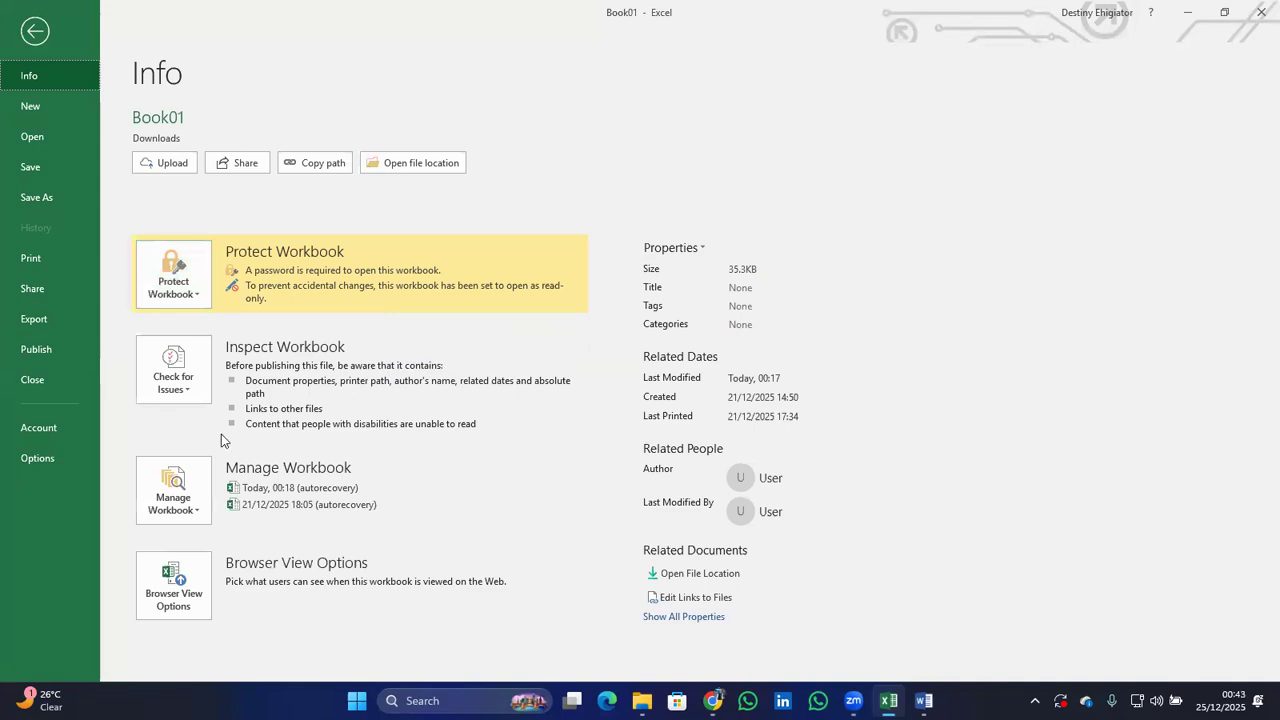
click(192, 298)
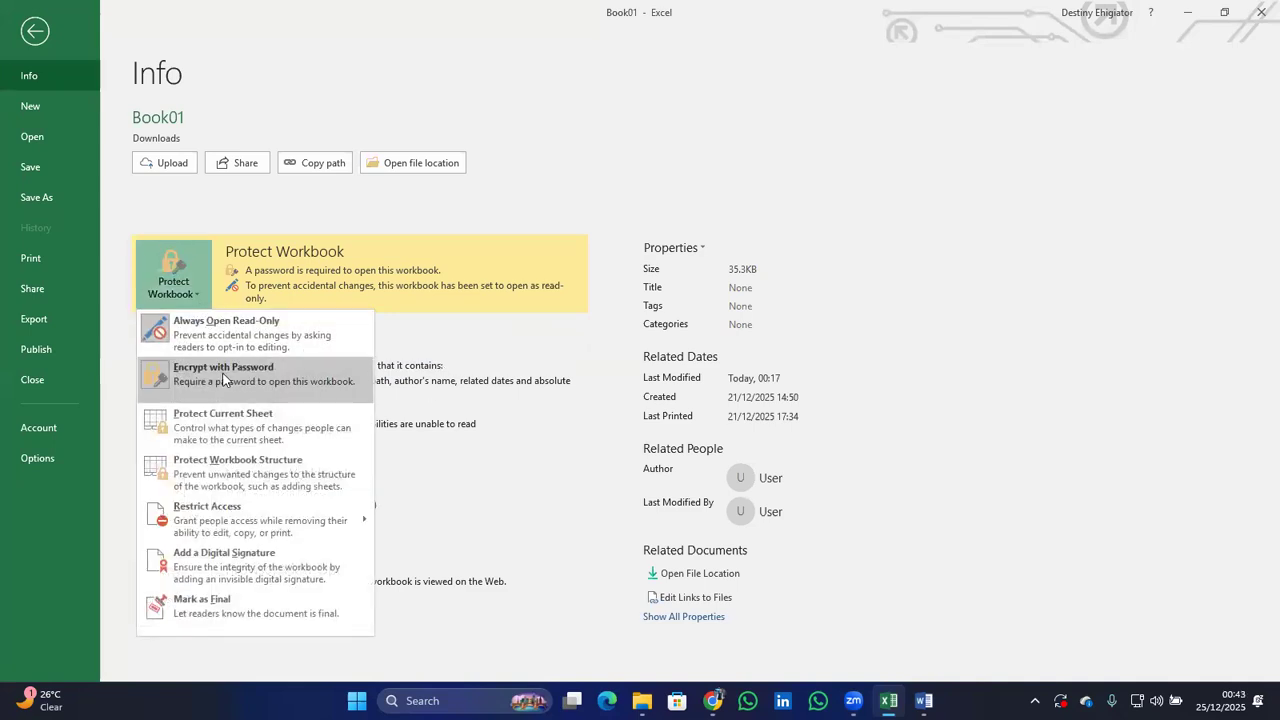
click(231, 332)
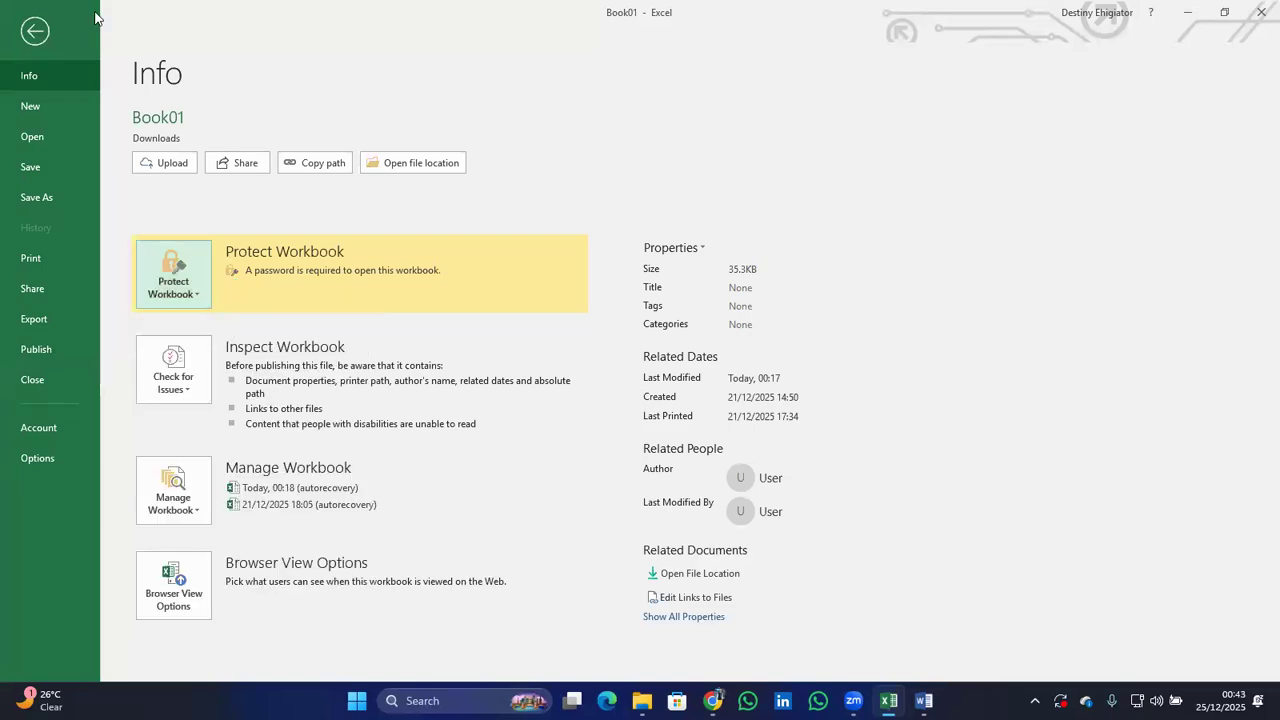
click(36, 32)
Switch to the Working space sheet and test-edit the Module Contents cell, undoing the typed 'h'.
click(125, 652)
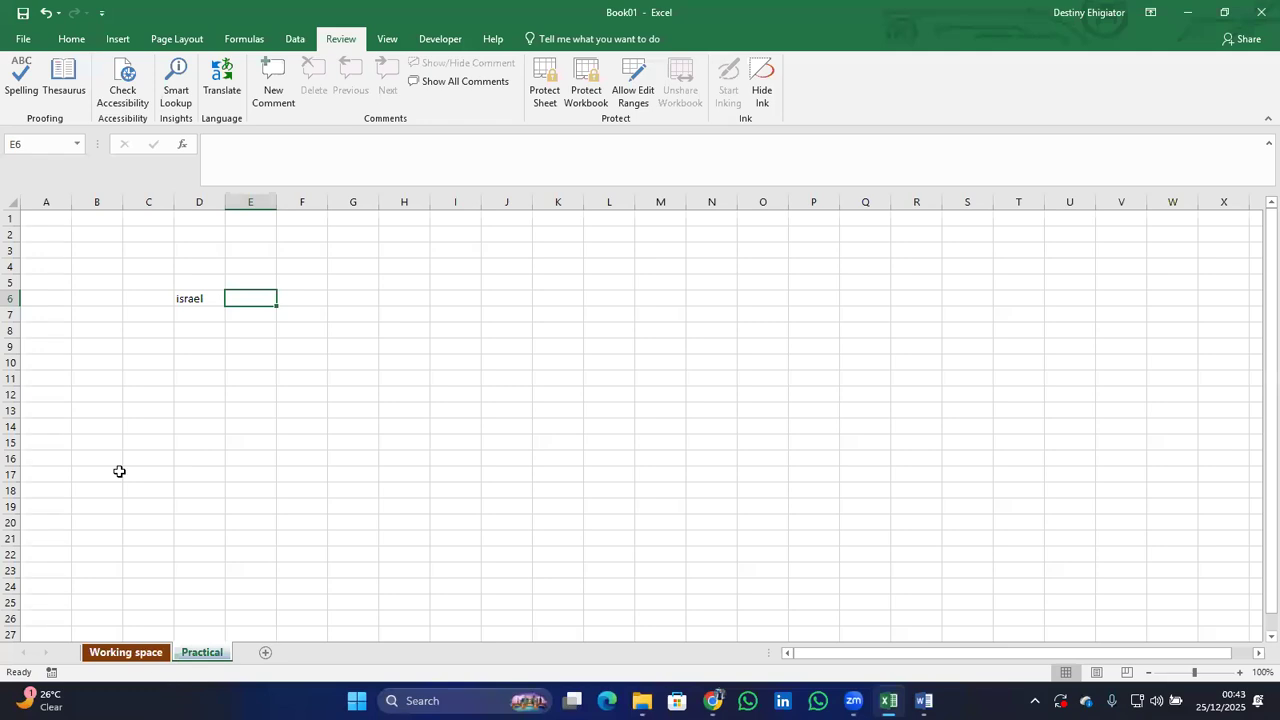
click(130, 416)
text(h)
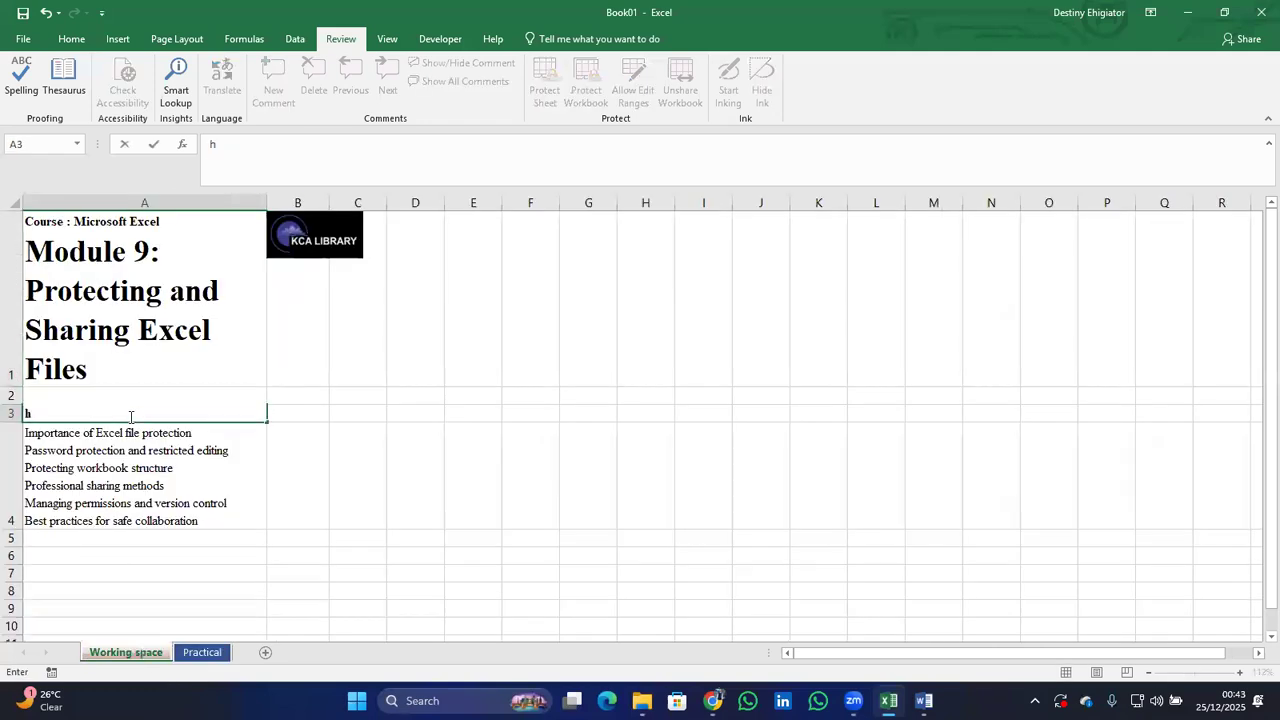
key(ctrl+z)
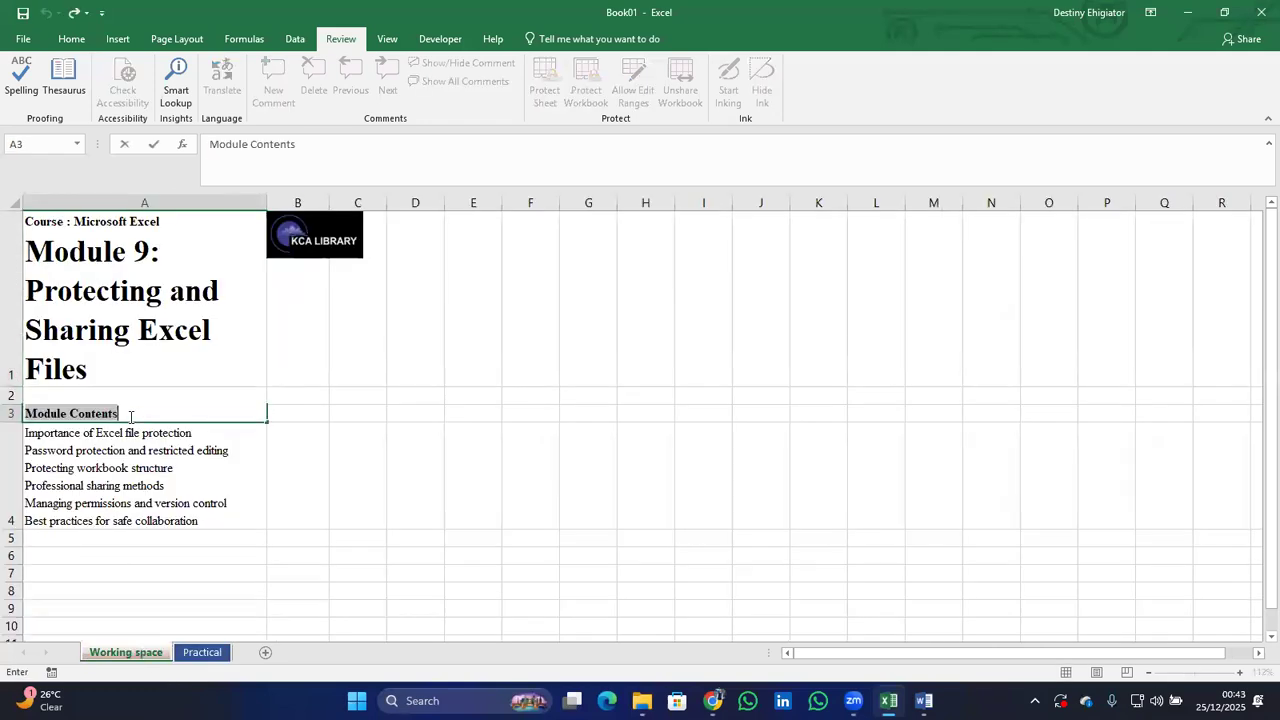
Select cells A5, A4 and D1 on the Working space sheet.
click(229, 540)
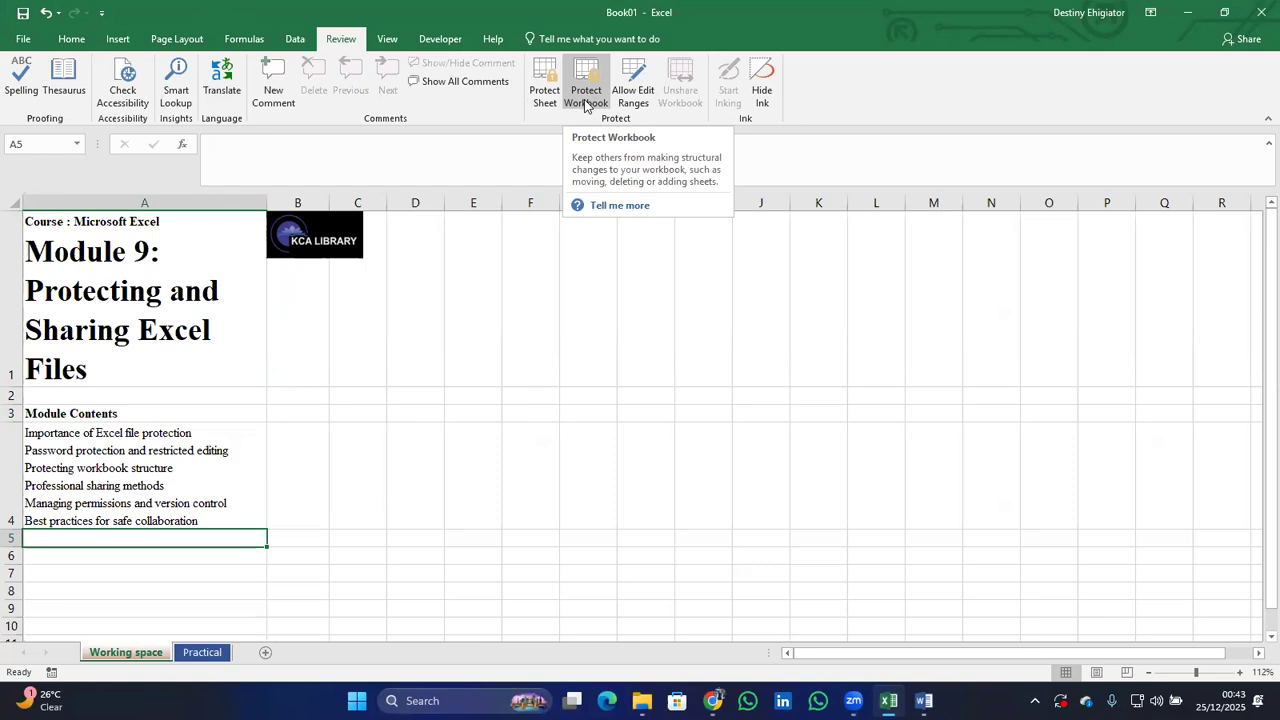
click(186, 434)
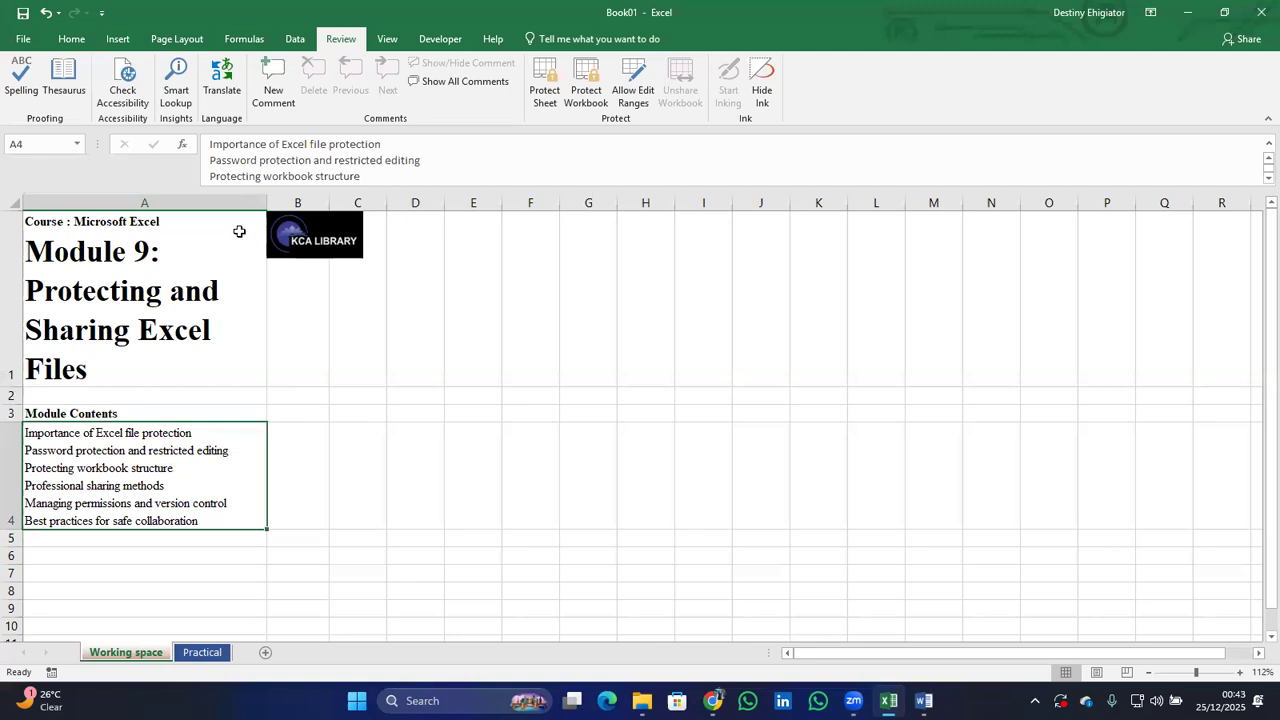
click(389, 311)
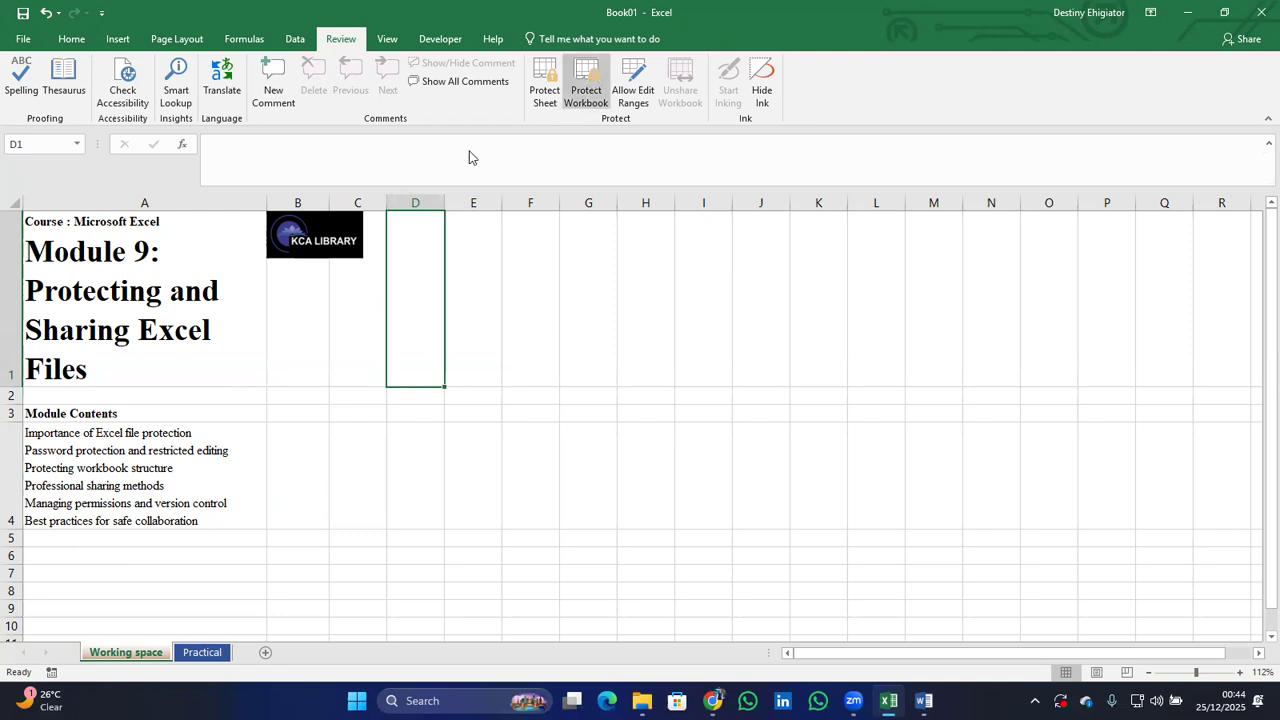
Lock the workbook structure with a password, re-entering it to confirm.
click(583, 85)
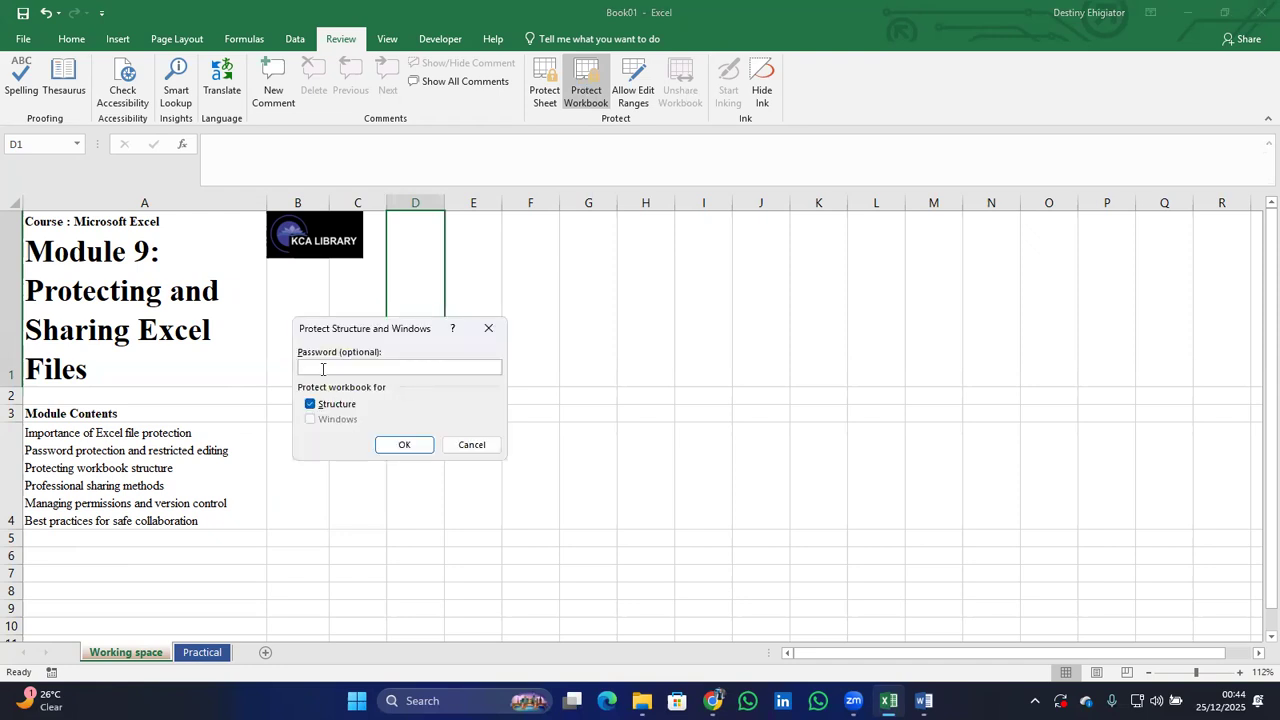
text(1234)
key(Return)
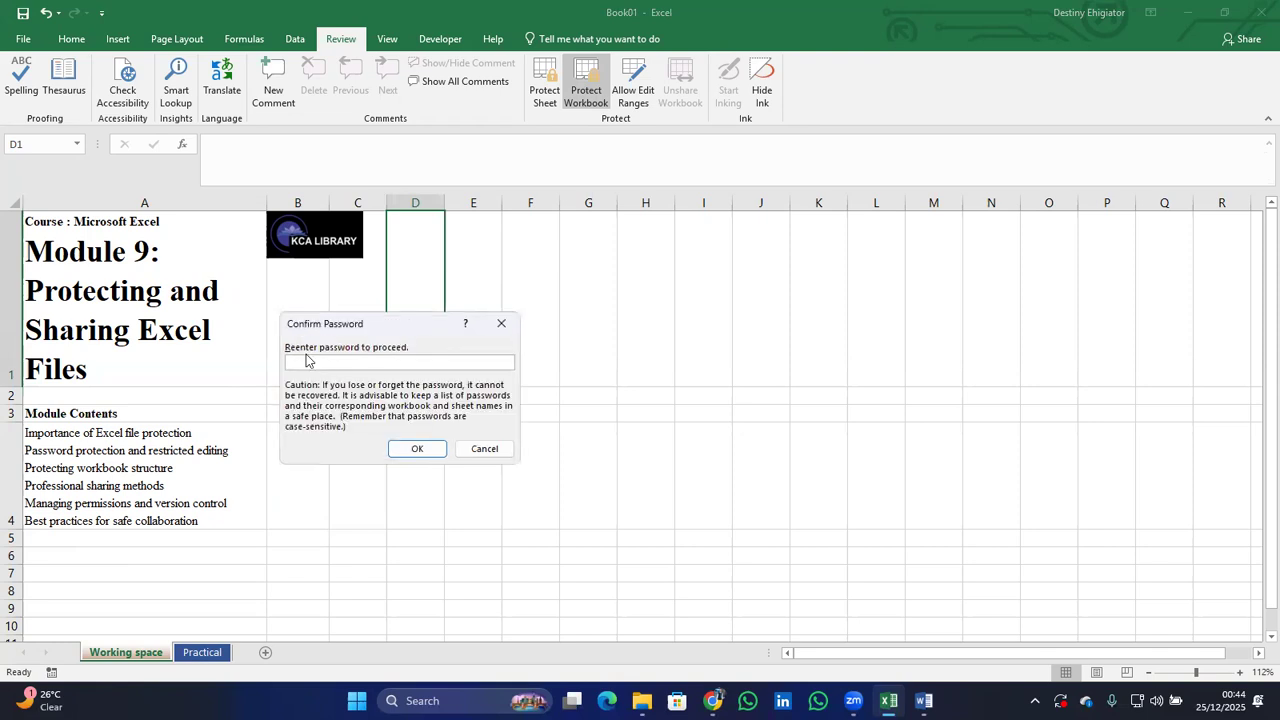
text(1234)
key(Return)
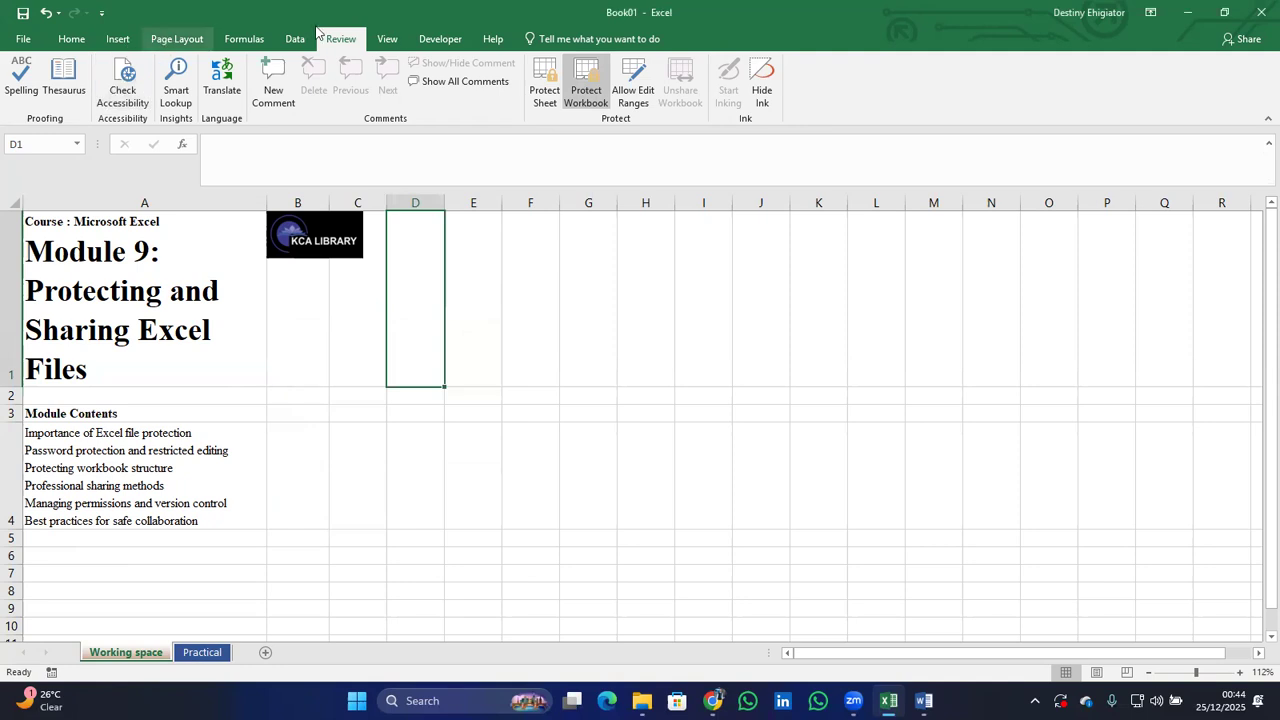
Show the Page Layout ribbon and view the Margins presets without choosing one.
click(177, 38)
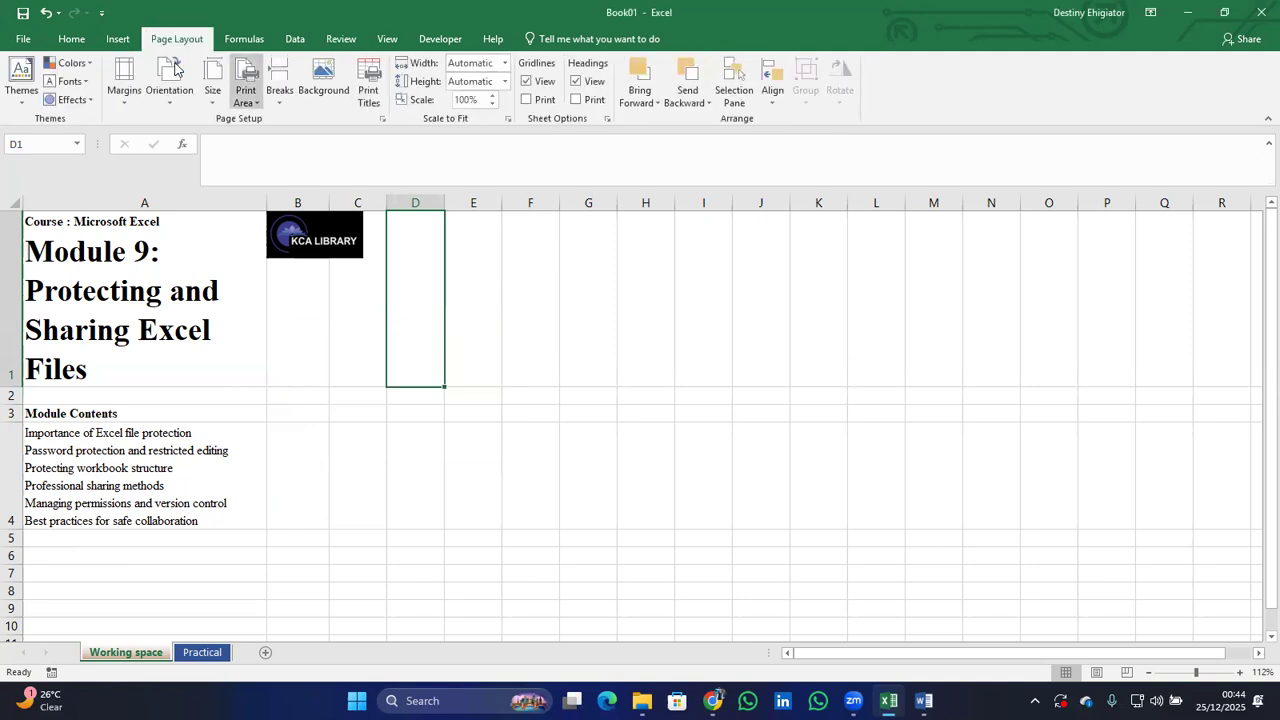
click(125, 93)
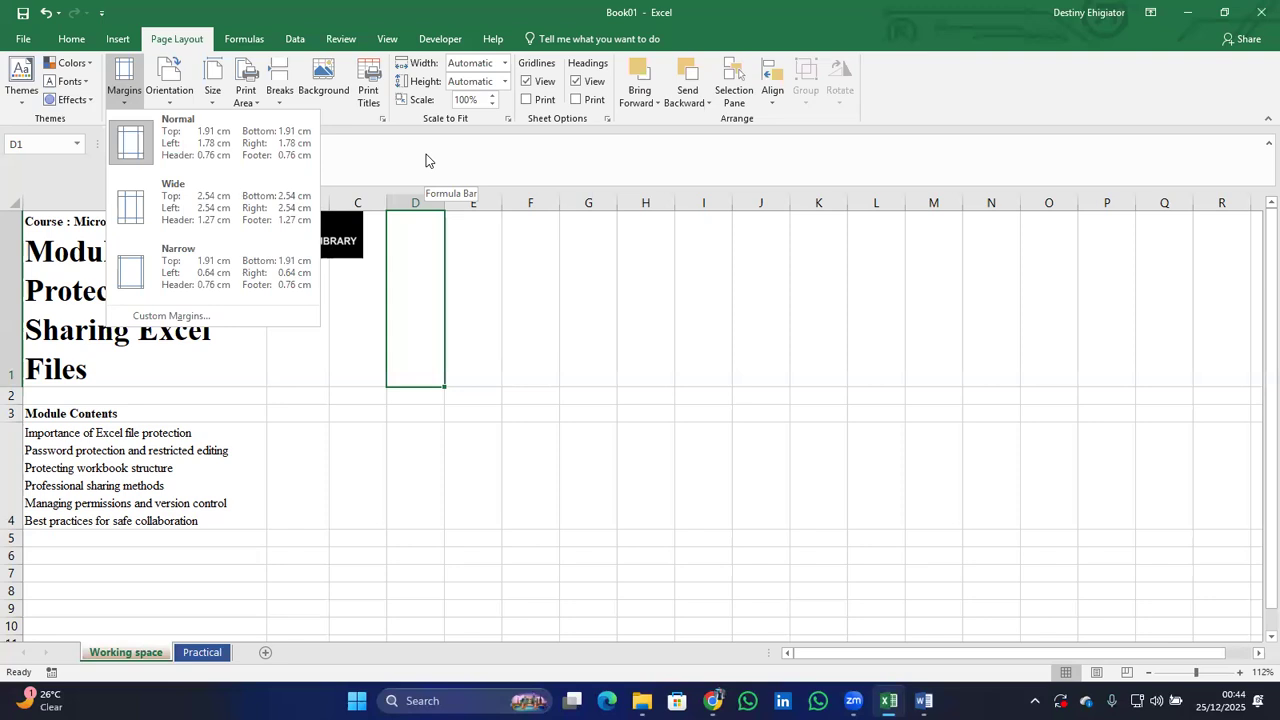
click(286, 473)
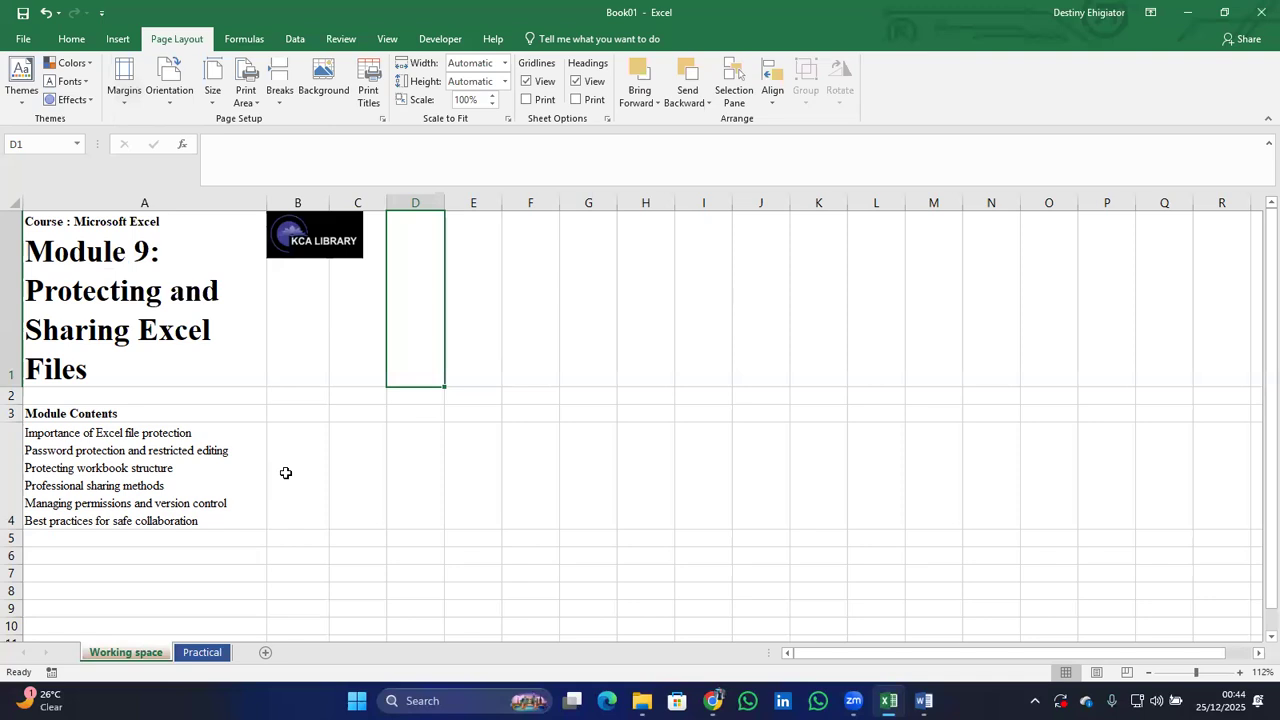